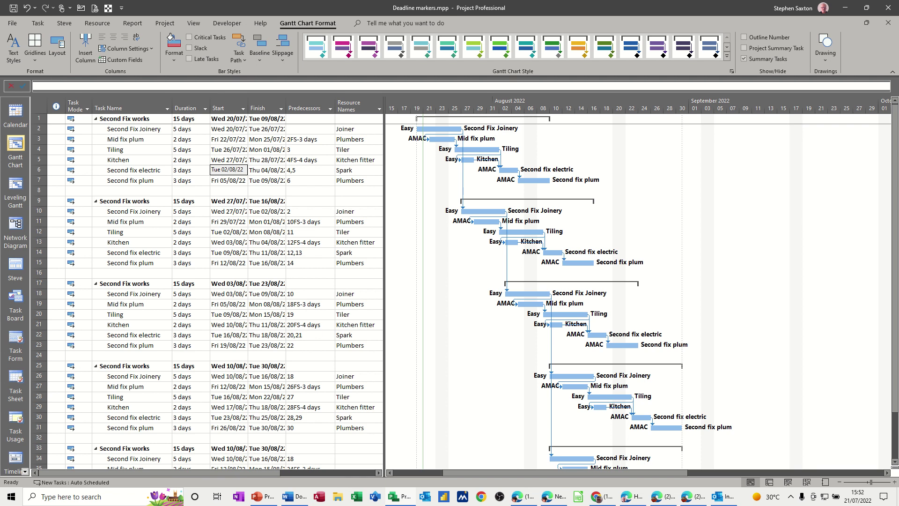
- Commit the Tue 02/08/22 start date in row 6 and scroll through the task list
click(221, 159)
scroll(146, 273, down, 8)
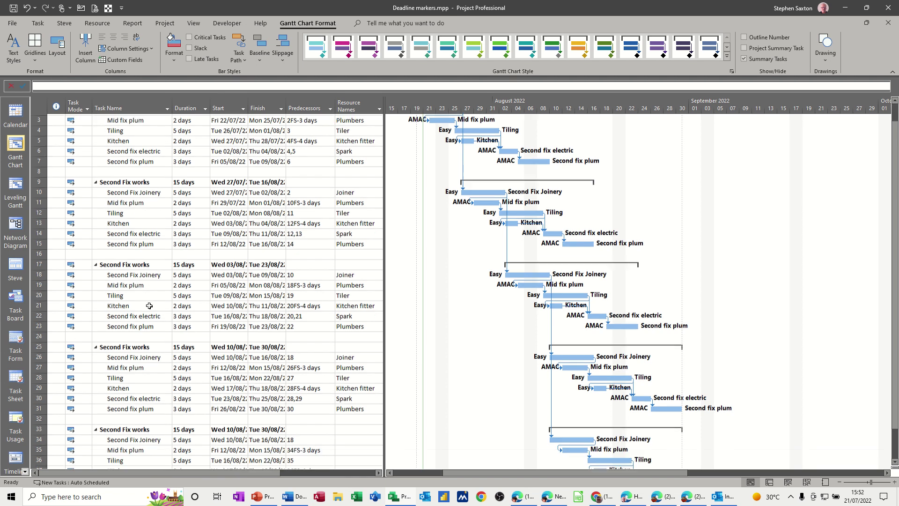
scroll(147, 273, up, 8)
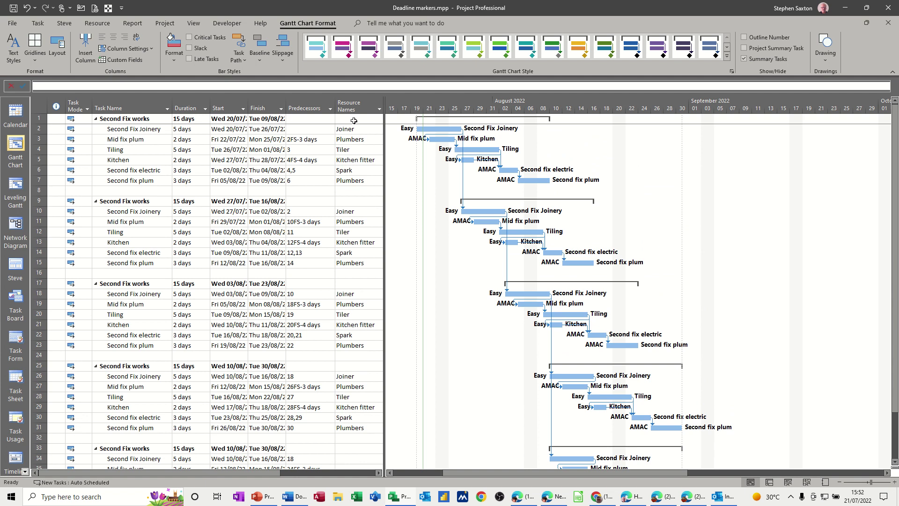
scroll(313, 389, down, 4)
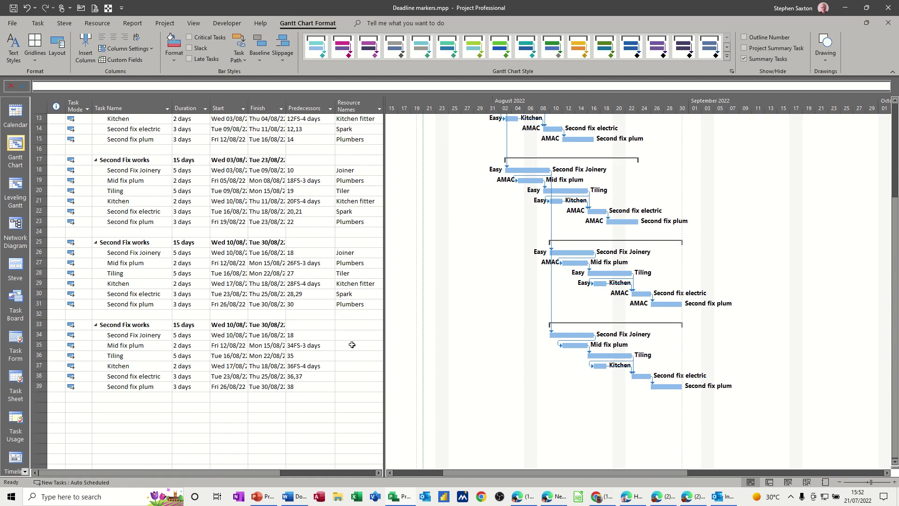
scroll(236, 283, up, 4)
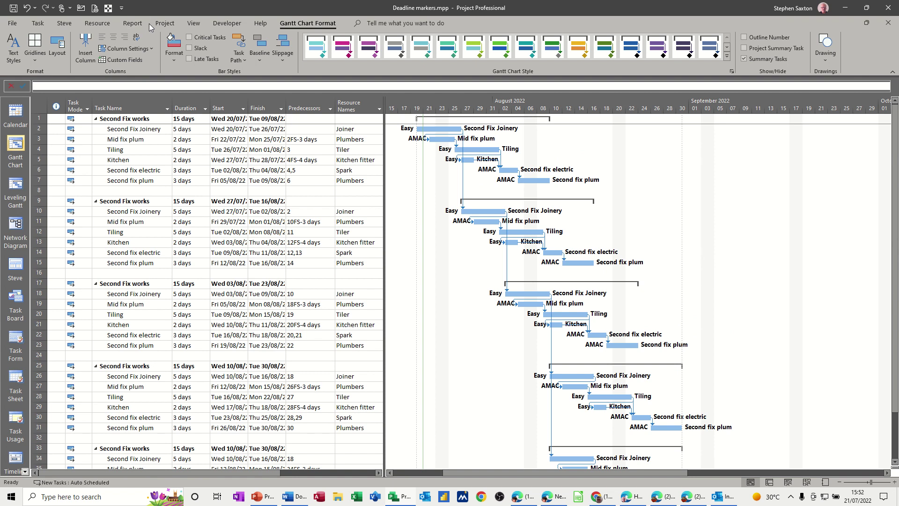
- Set the baseline for the entire project, overwriting the earlier saved baseline
click(164, 23)
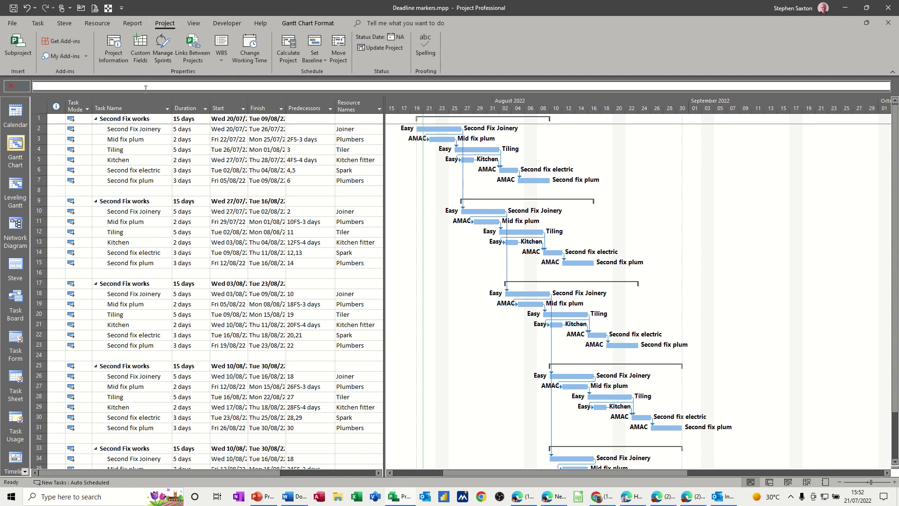
click(323, 61)
click(333, 74)
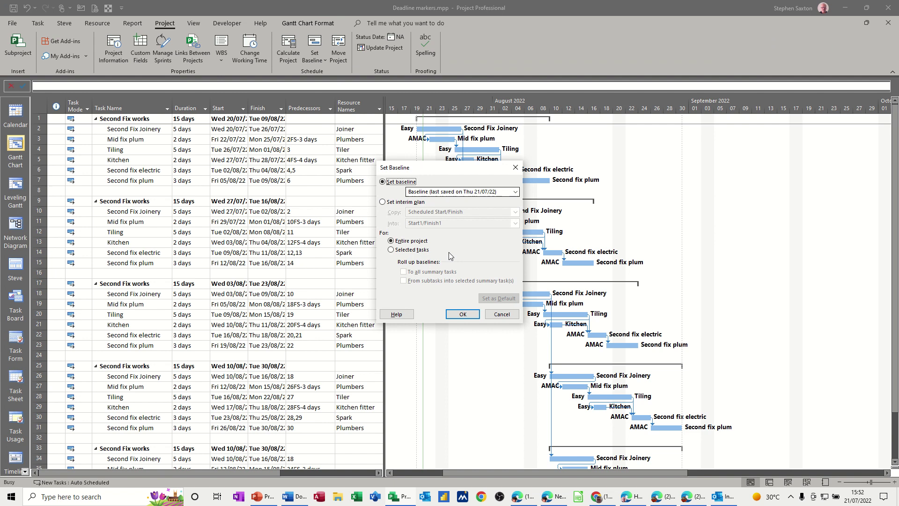
click(453, 317)
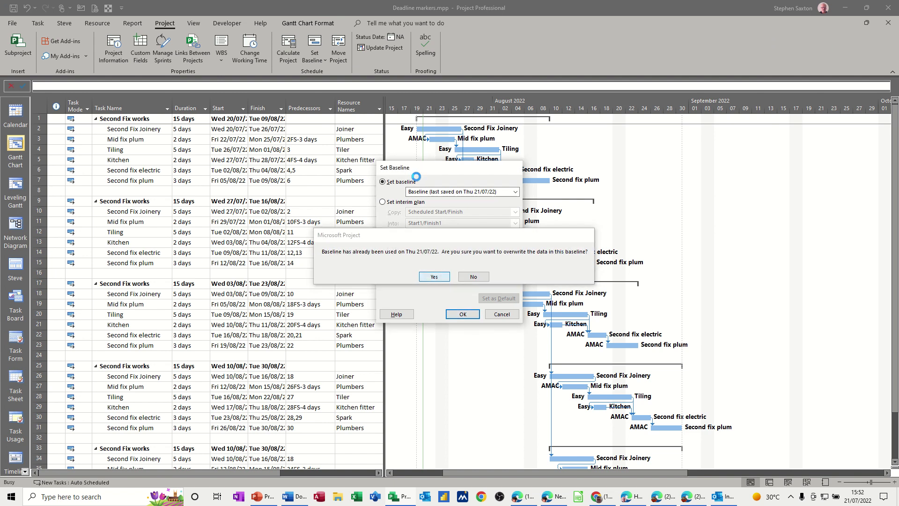
click(434, 278)
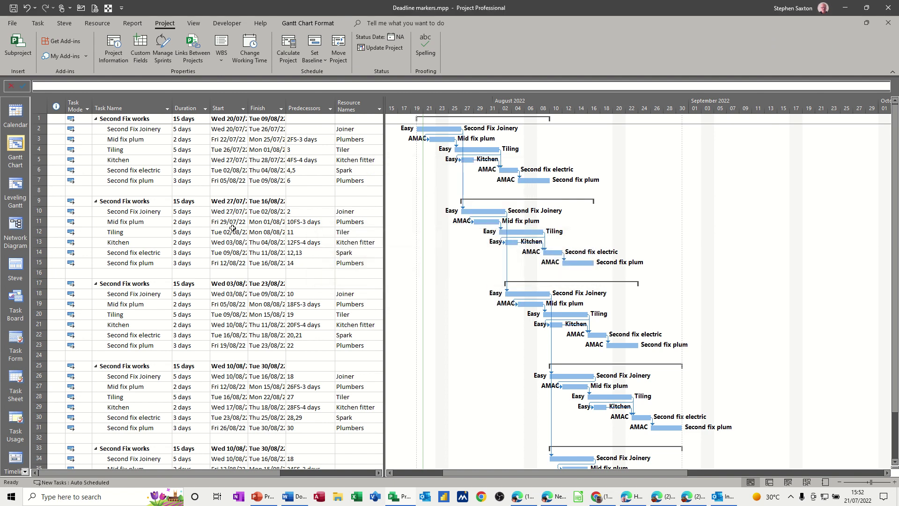
- Open the Overallocated Resources report
click(130, 24)
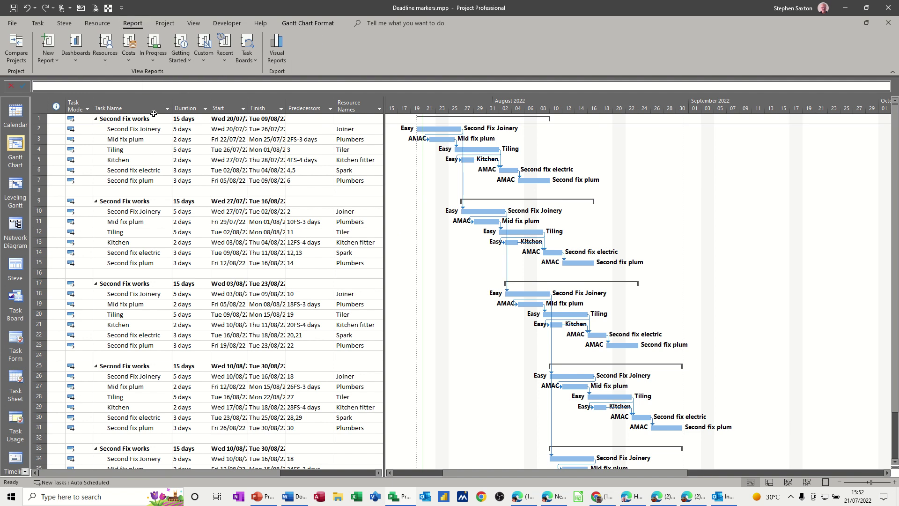
click(102, 61)
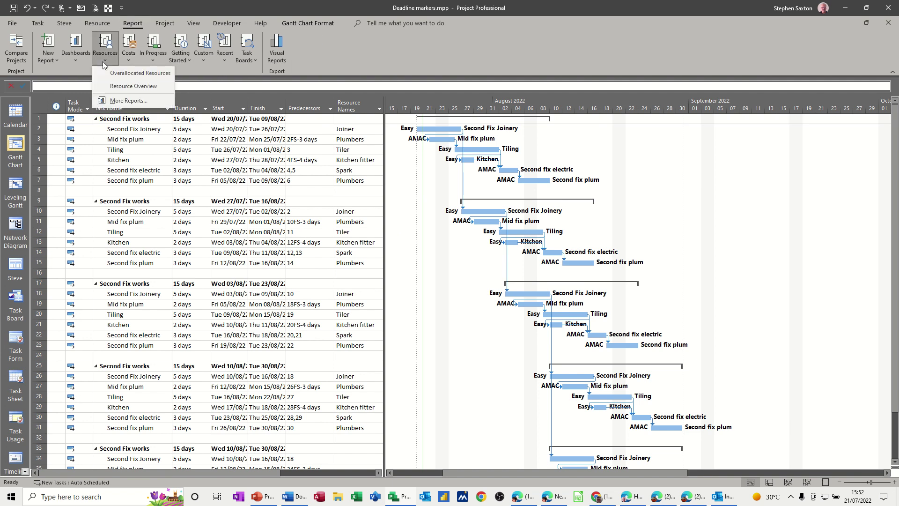
click(118, 74)
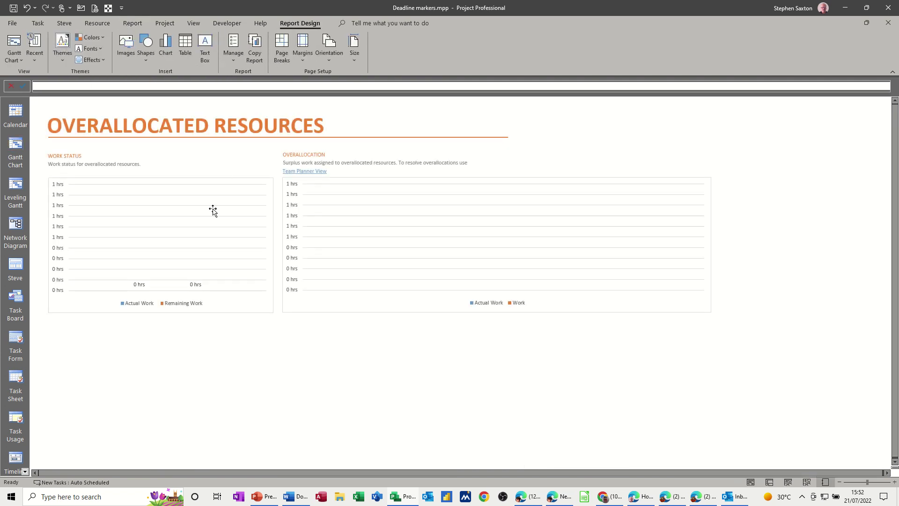
- Switch to the Resource Overview report
click(133, 24)
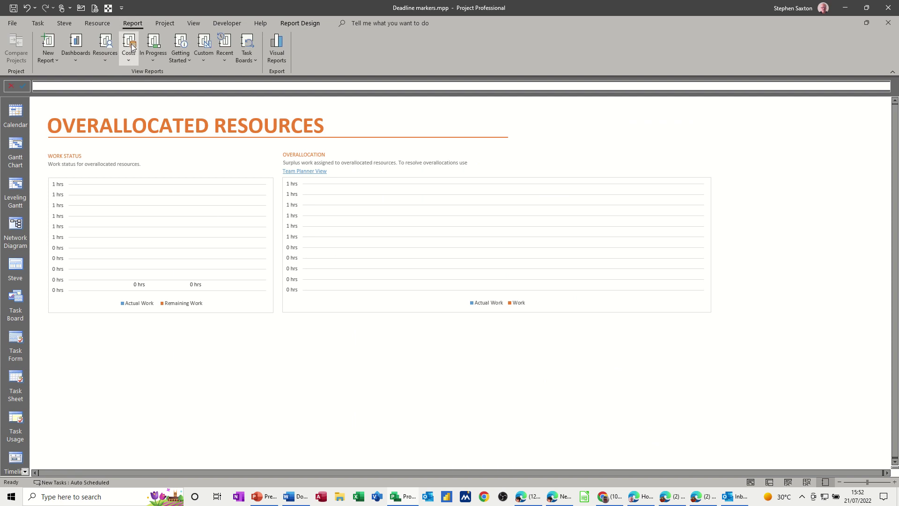
click(103, 60)
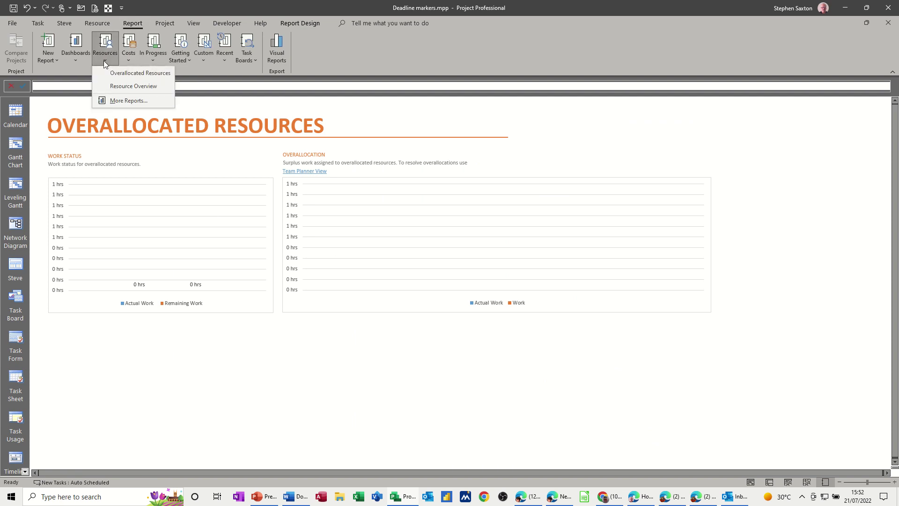
click(110, 87)
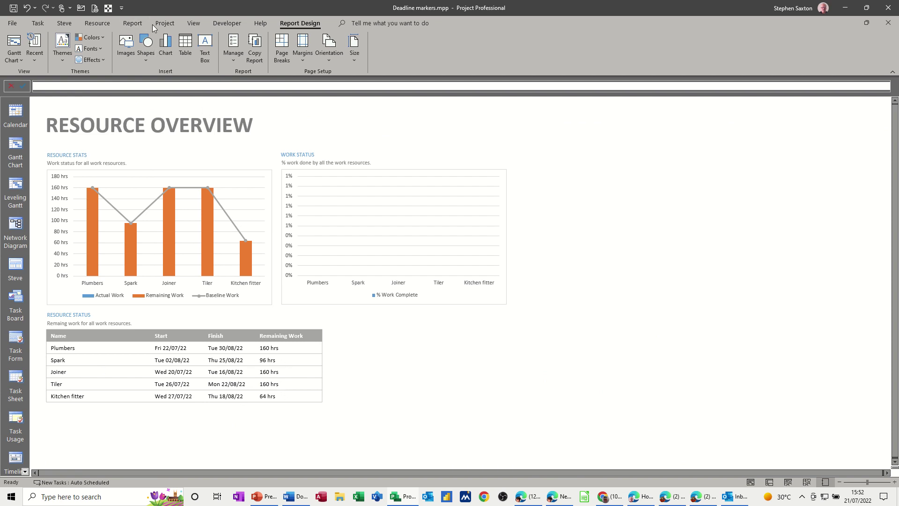
- Open the custom Resource availability report to review resource work, baseline and variance
click(132, 23)
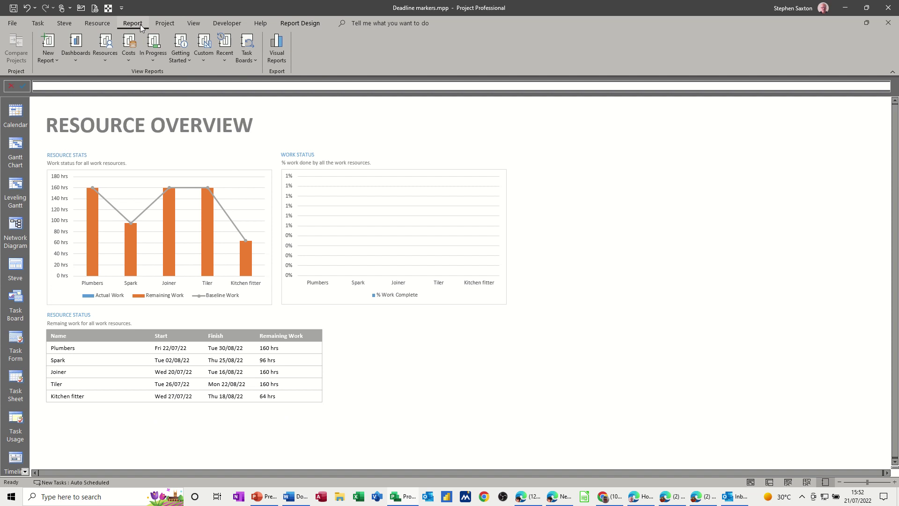
click(203, 51)
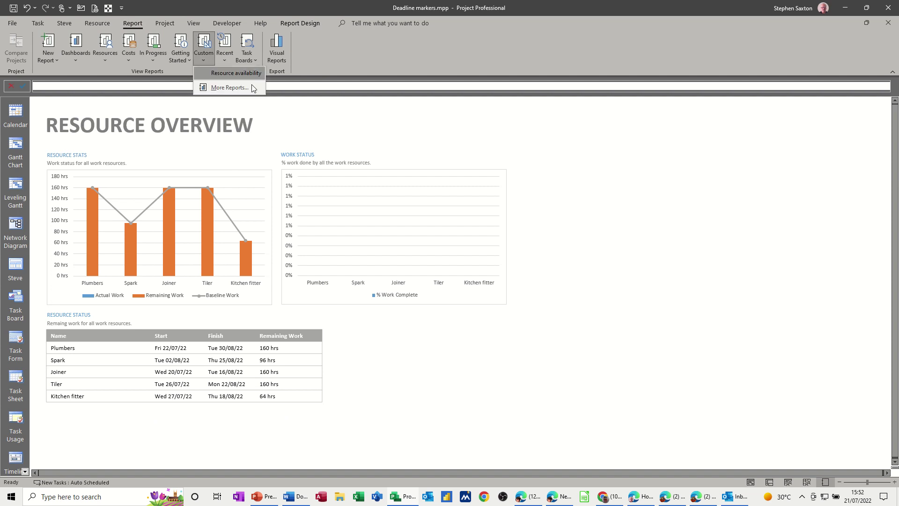
click(228, 75)
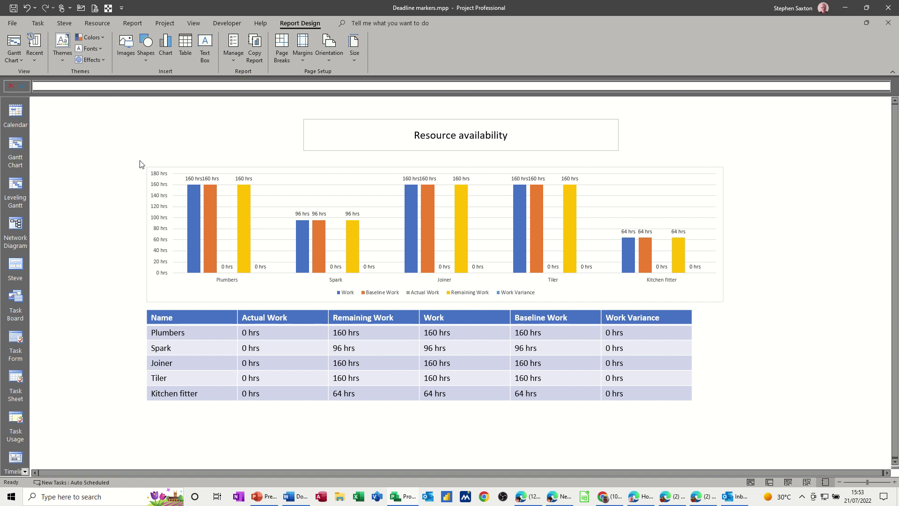
- In the Gantt chart, mark rows 2–7 100% complete and rows 10–15 50% complete
click(16, 147)
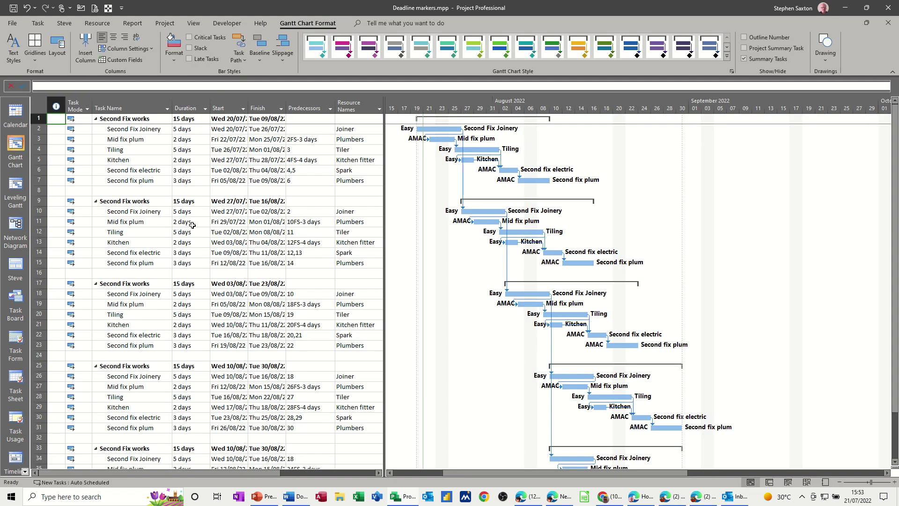
drag(120, 129, 117, 179)
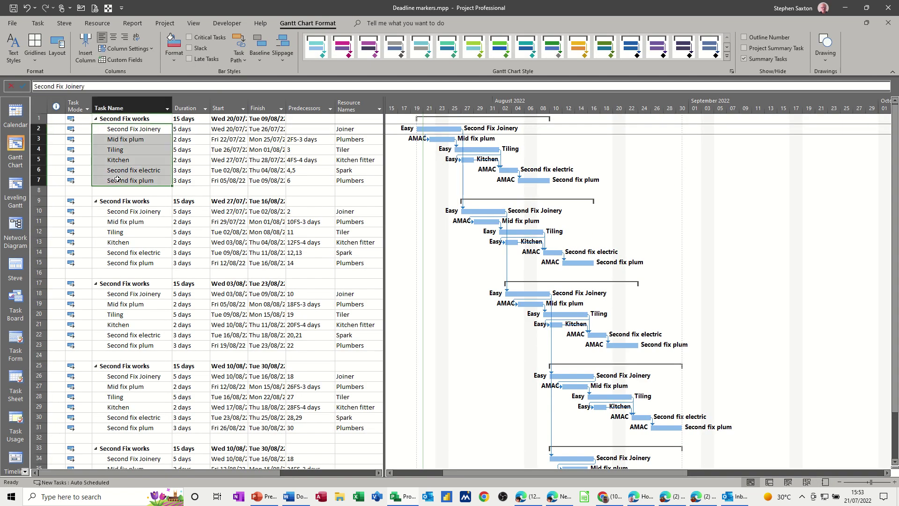
click(41, 24)
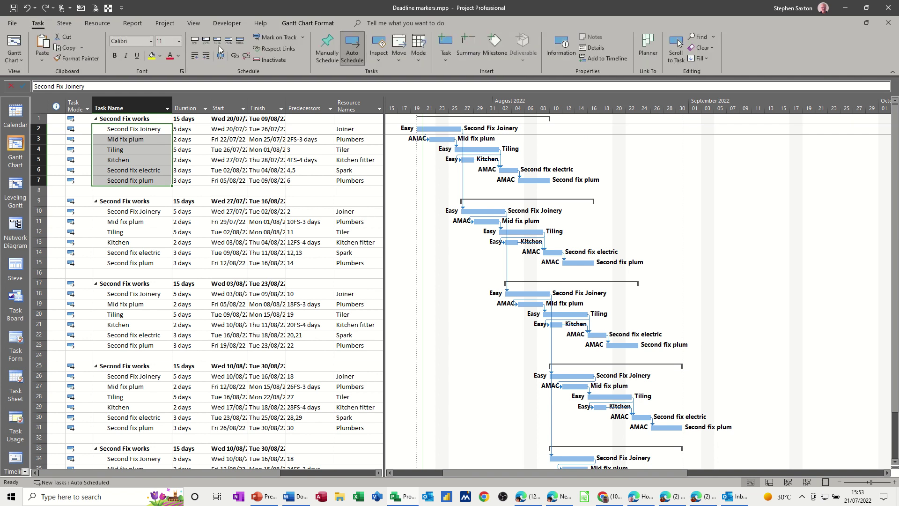
click(239, 40)
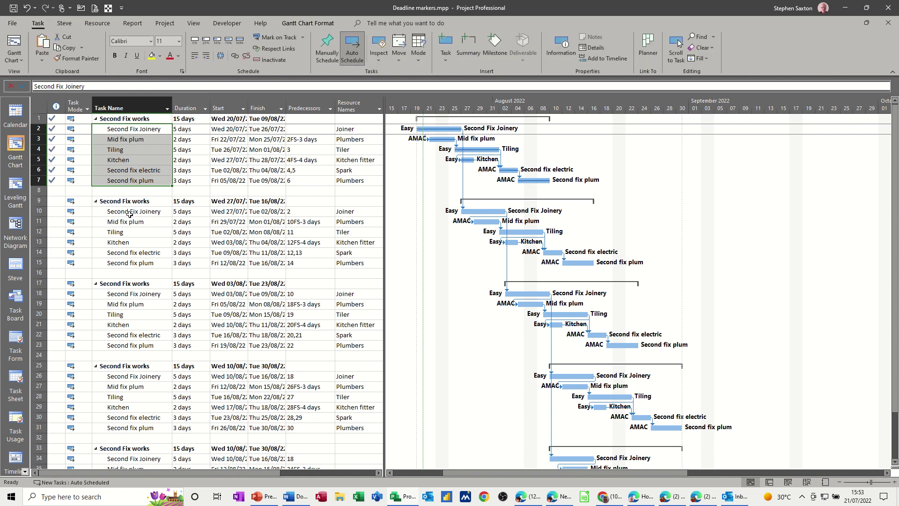
drag(129, 214, 131, 261)
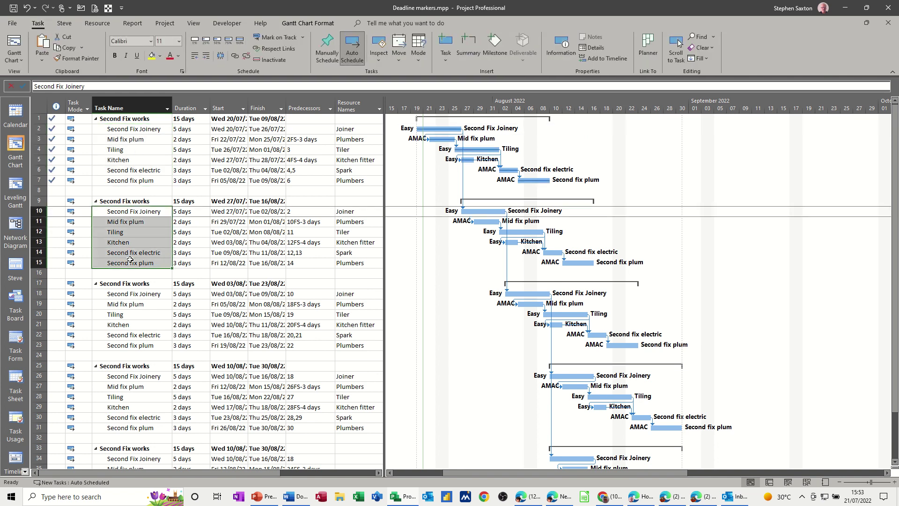
click(217, 42)
- Copy the resource names from rows 26–31 into rows 34–39
click(145, 244)
scroll(210, 288, down, 4)
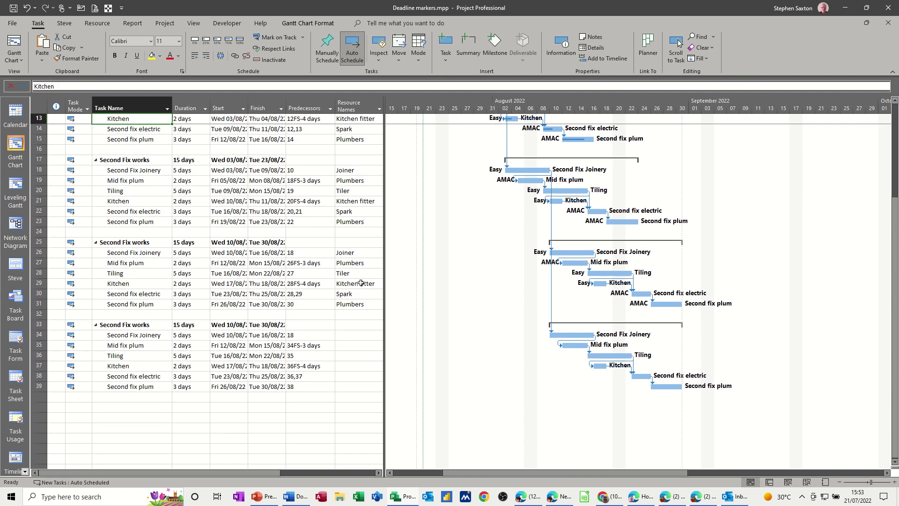
drag(351, 253, 354, 301)
key(ctrl+c)
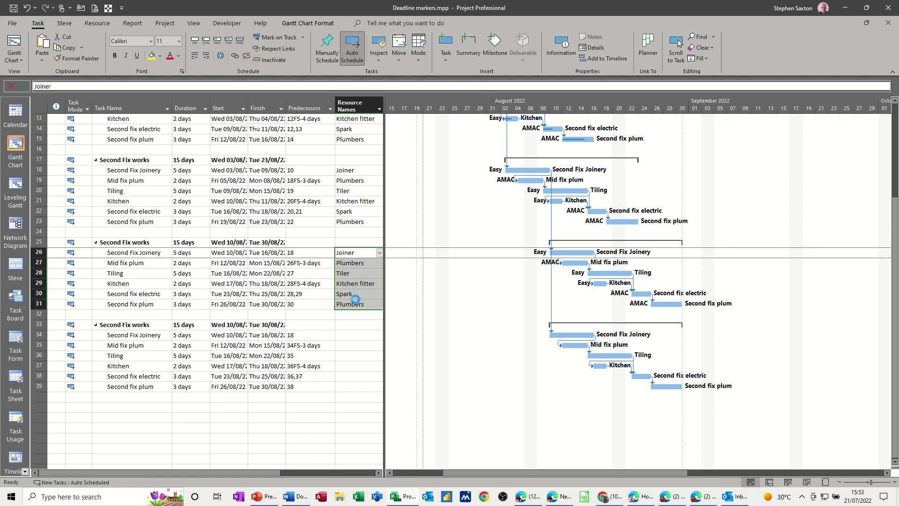
click(349, 333)
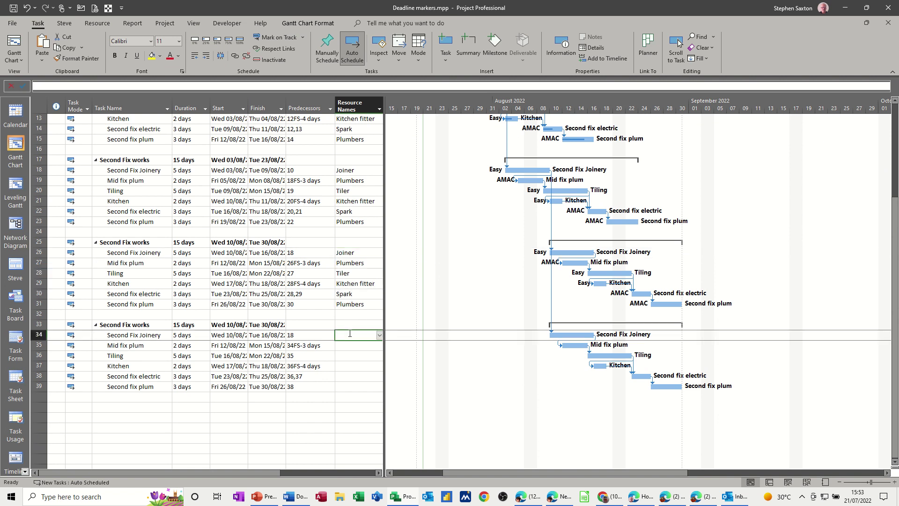
key(ctrl+v)
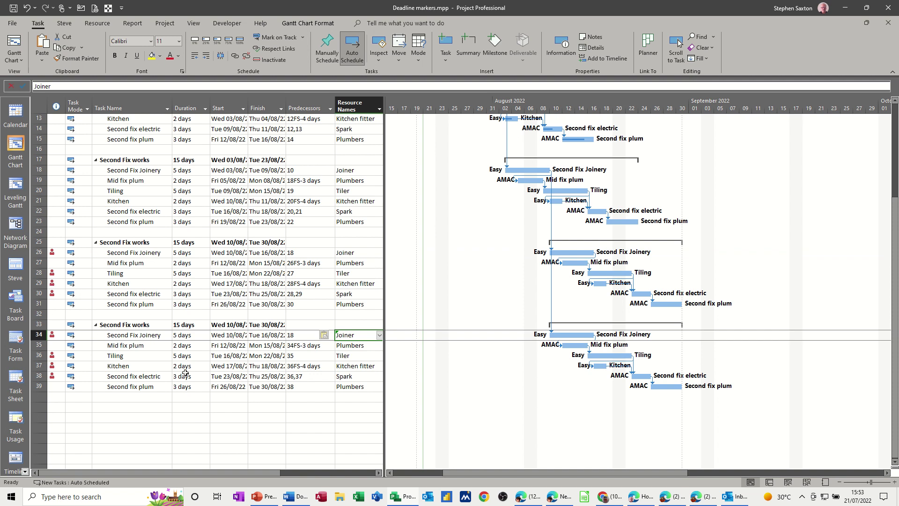
click(133, 358)
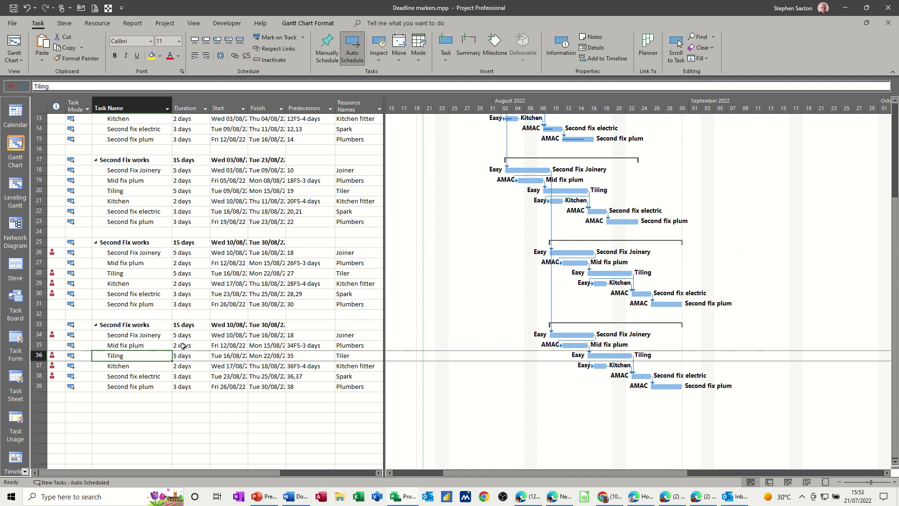
- Reopen the Resource availability report, now showing Plumbers at 60 hrs actual and 140 hrs remaining
click(131, 23)
click(206, 59)
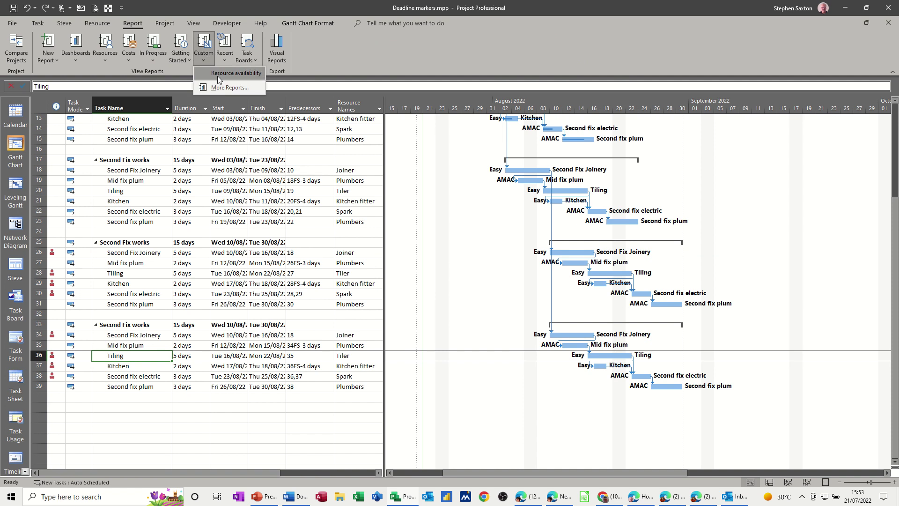
click(217, 74)
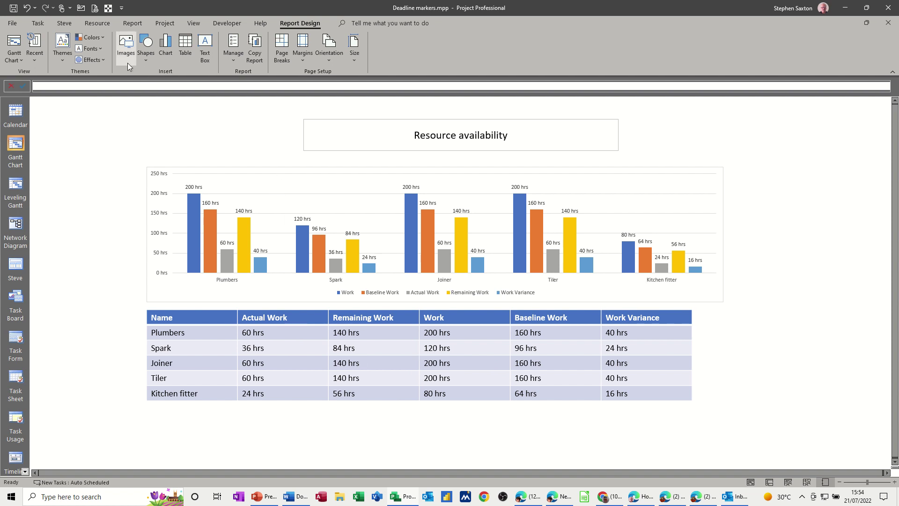
- Start a new Blank report and name it 'Available'
click(132, 24)
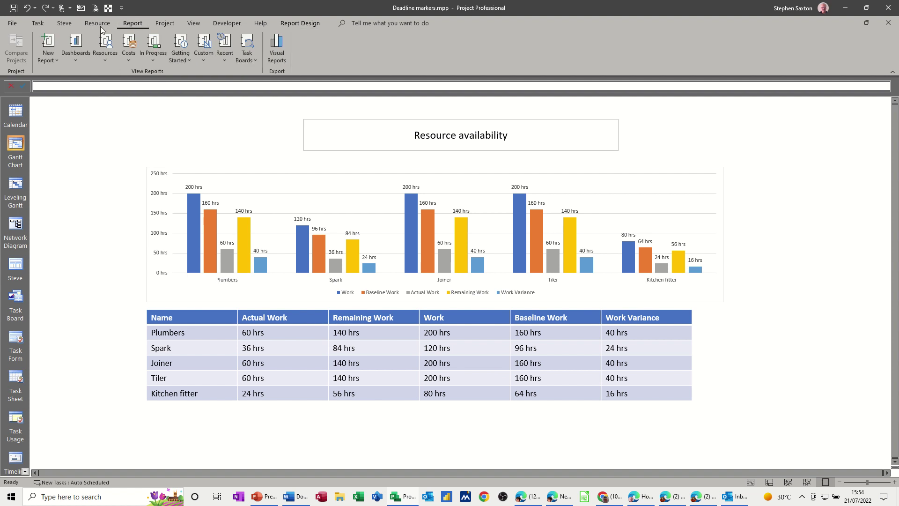
click(52, 45)
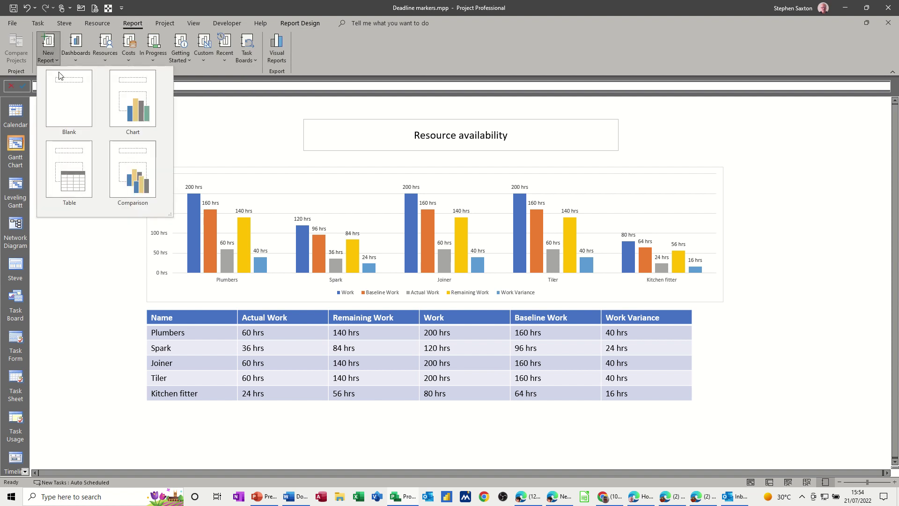
click(68, 102)
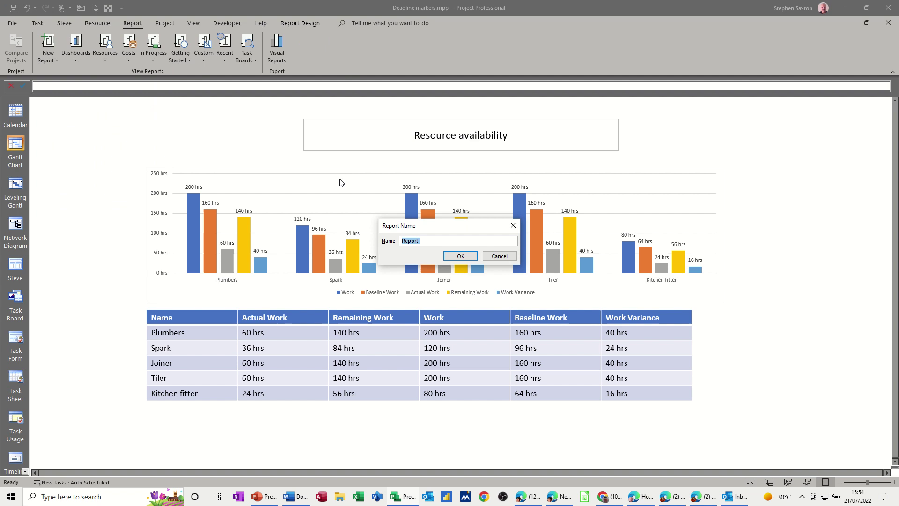
text(Available)
click(455, 254)
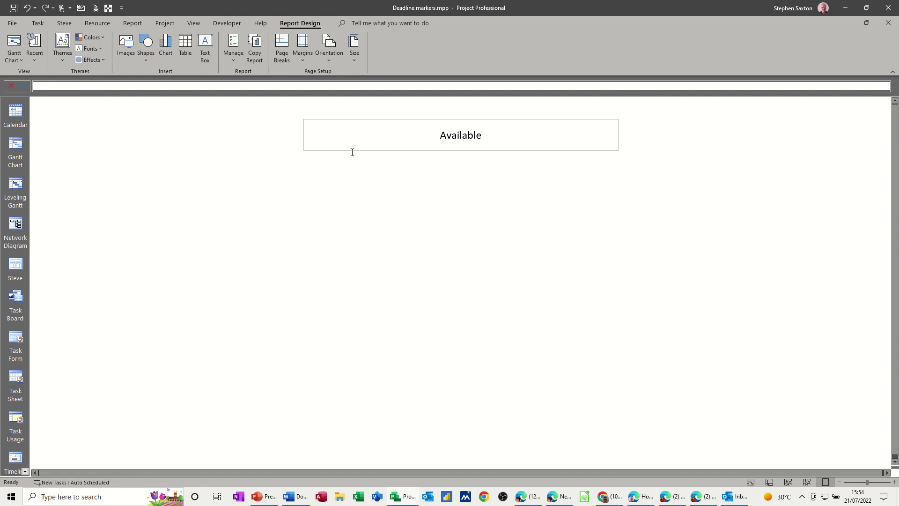
- Insert a Clustered Column chart just below the Available title and stretch it wider
click(165, 47)
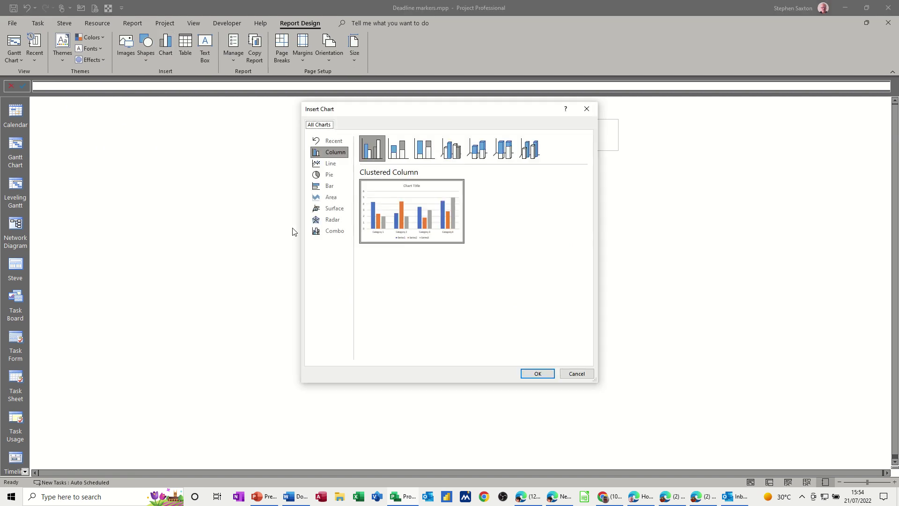
double_click(368, 153)
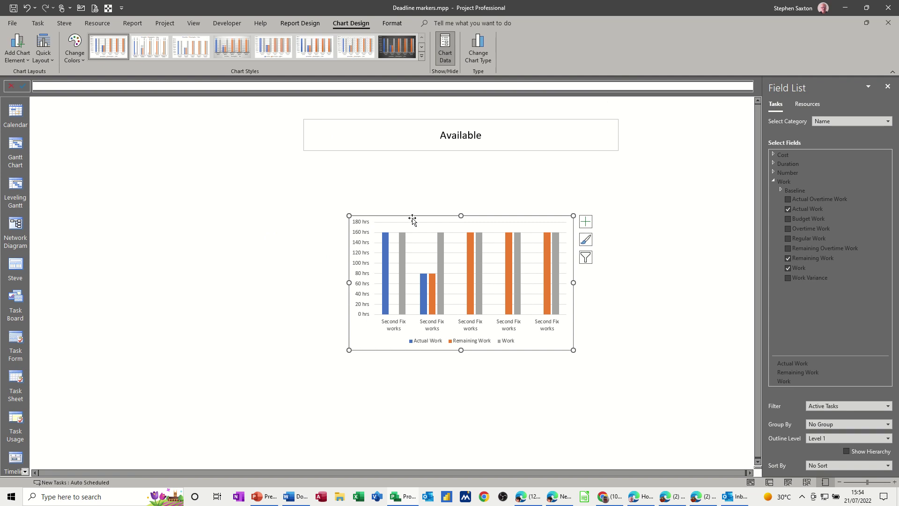
drag(411, 215, 367, 164)
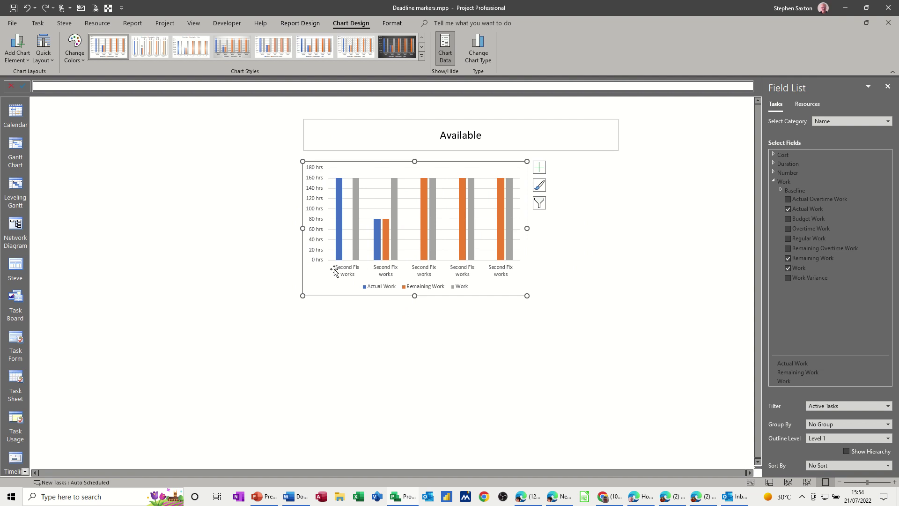
drag(527, 228, 689, 228)
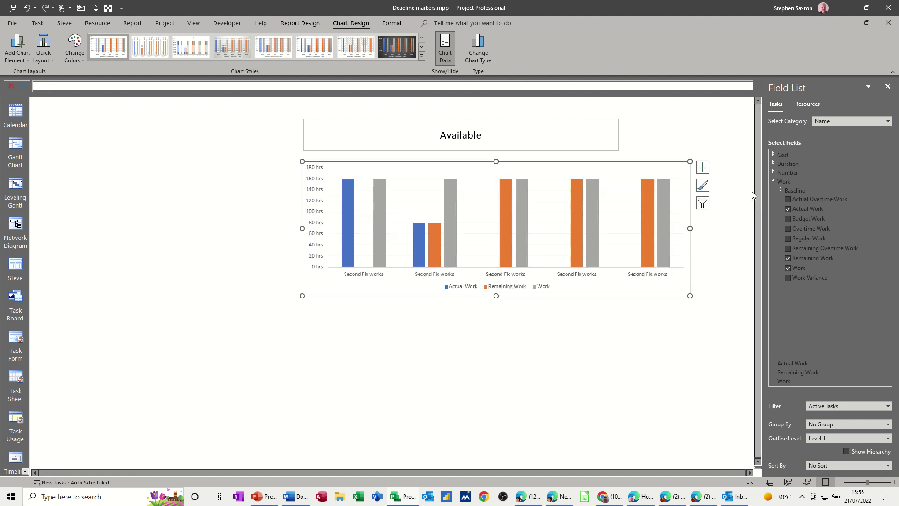
- Switch the chart to plot resources, shift it left, and add a Baseline Work series
click(807, 104)
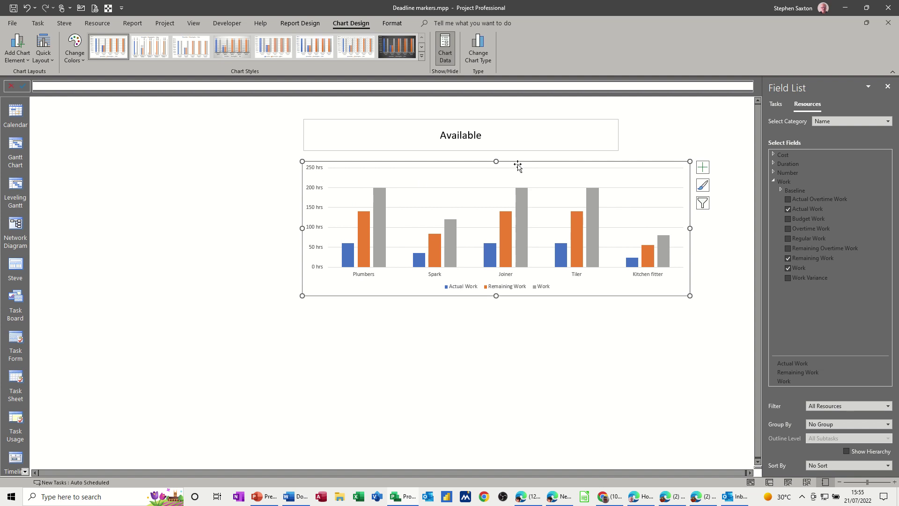
drag(517, 162, 489, 161)
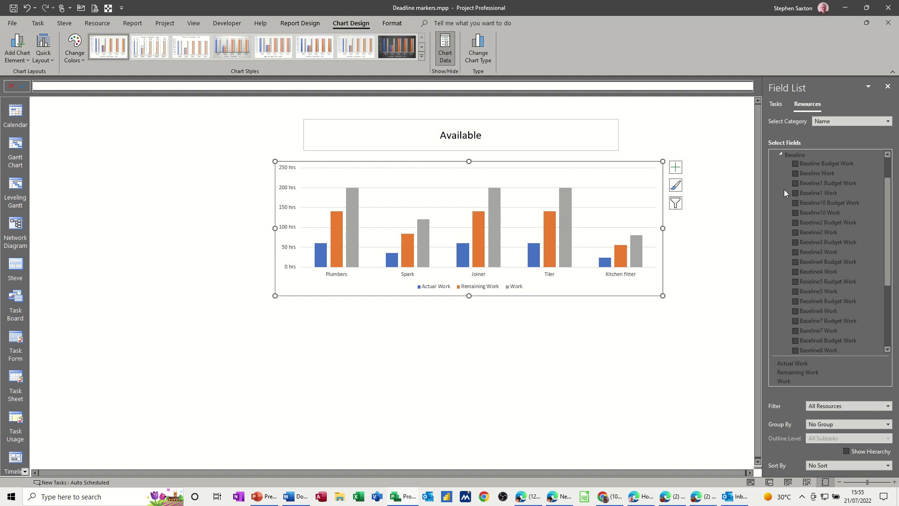
click(795, 174)
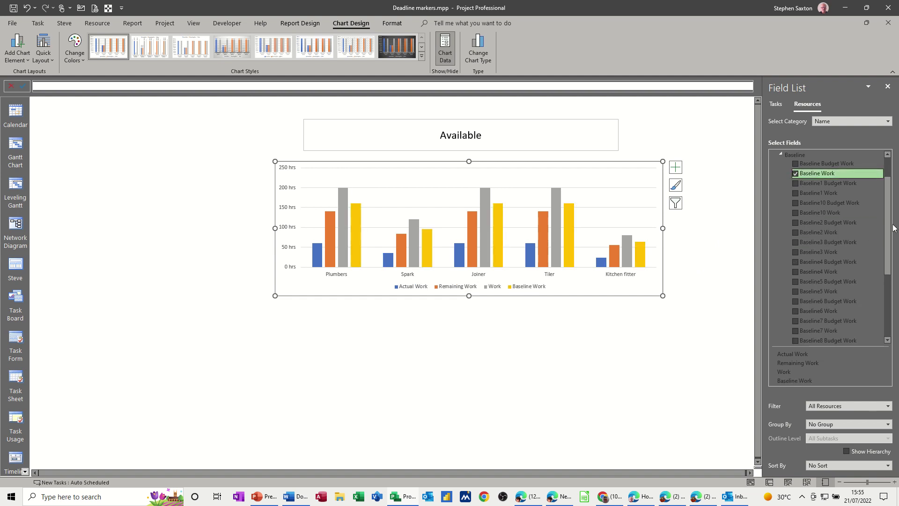
drag(889, 231, 889, 293)
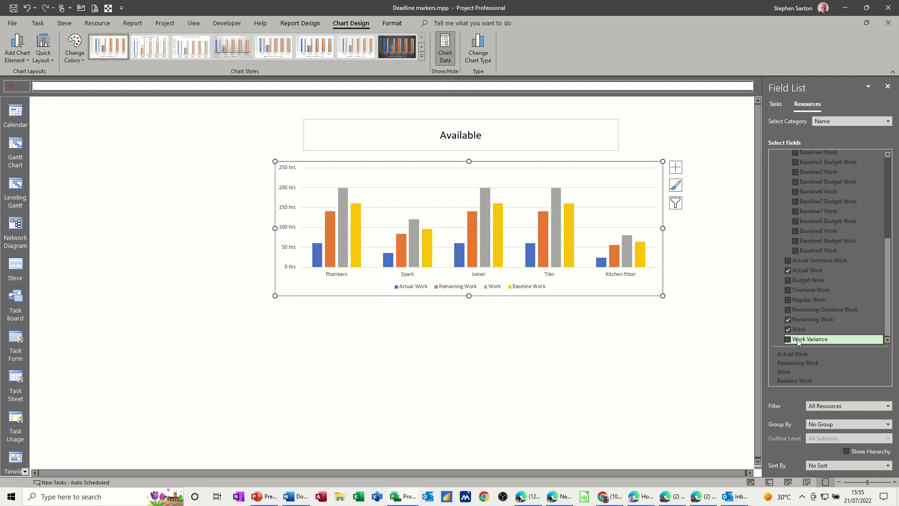
- Add a Work Variance series and show data labels on the Actual Work bars
click(789, 340)
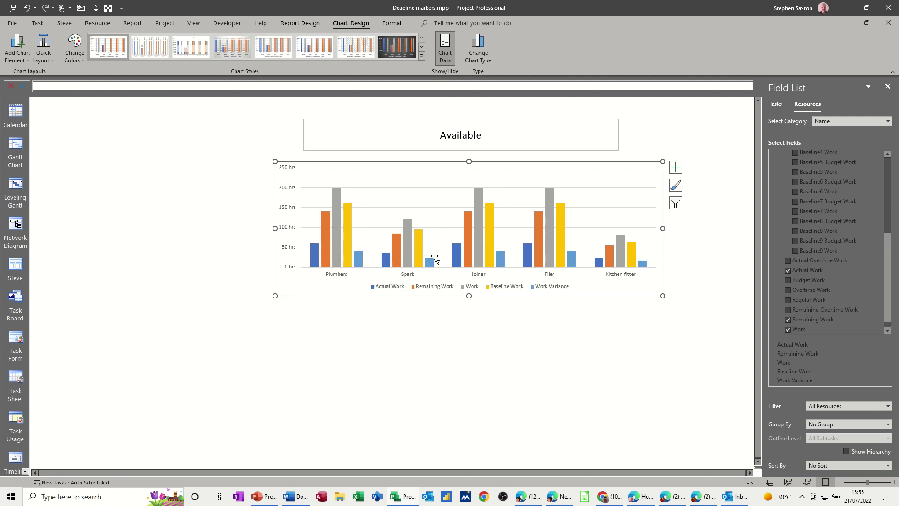
right_click(313, 253)
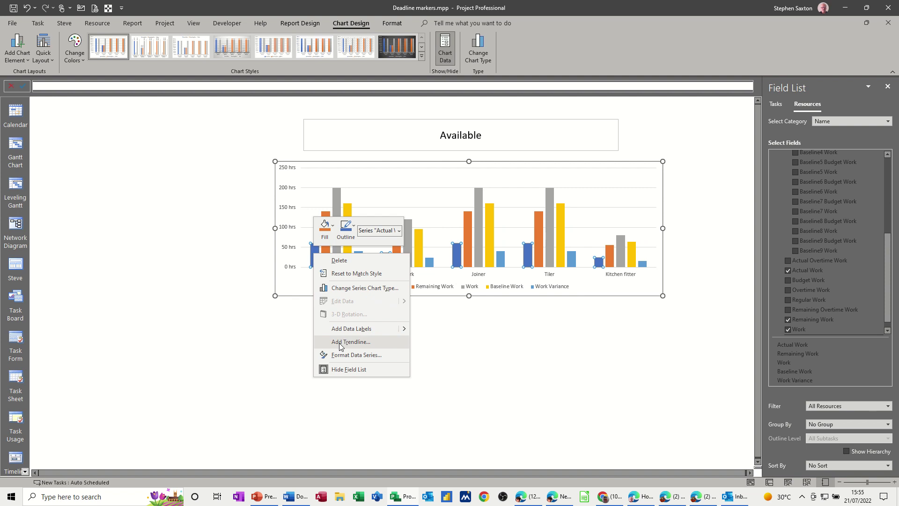
key(Escape)
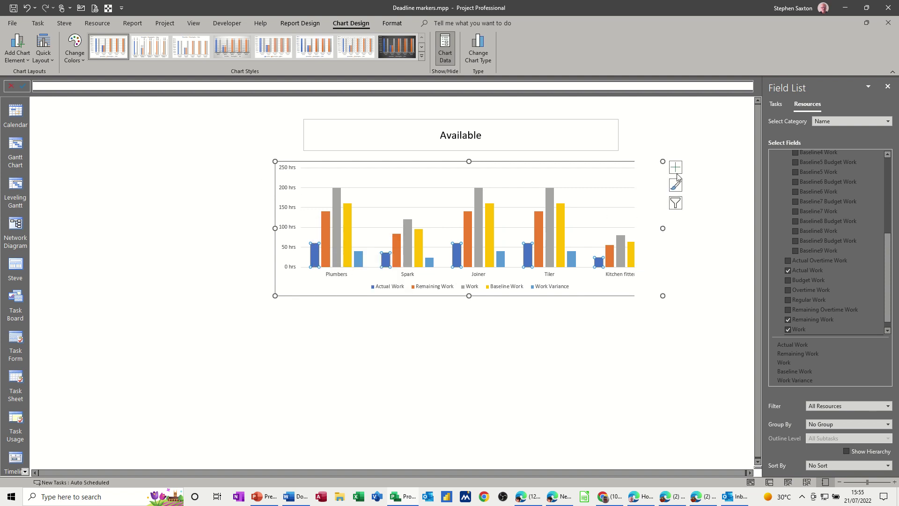
click(675, 167)
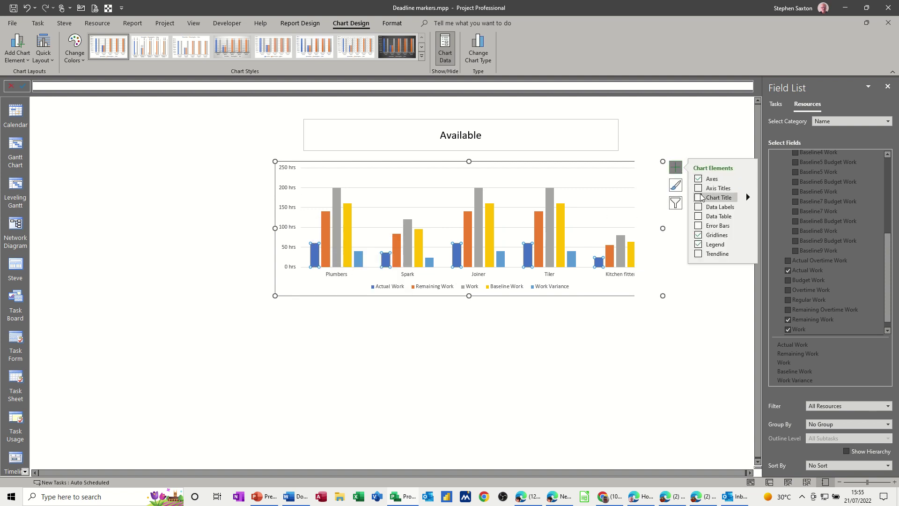
click(698, 207)
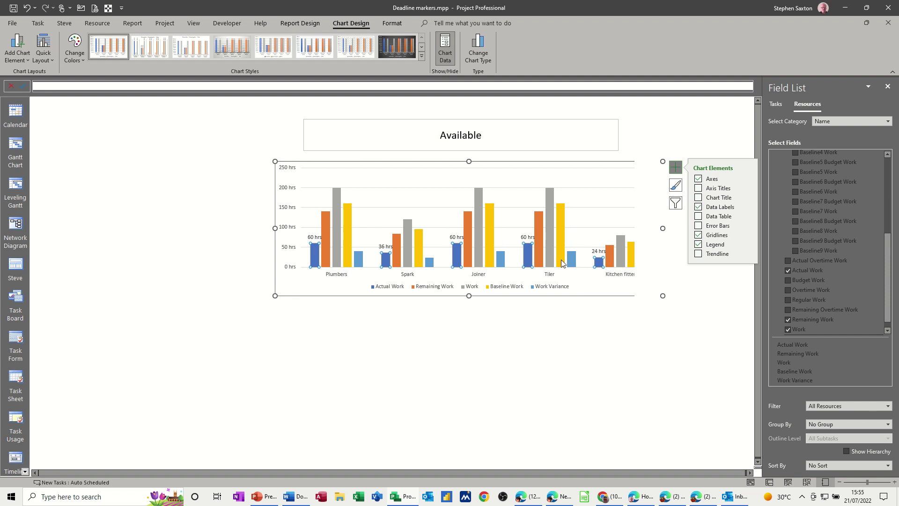
- Show data labels on the Remaining Work, Work, Baseline Work and Work Variance series
click(640, 206)
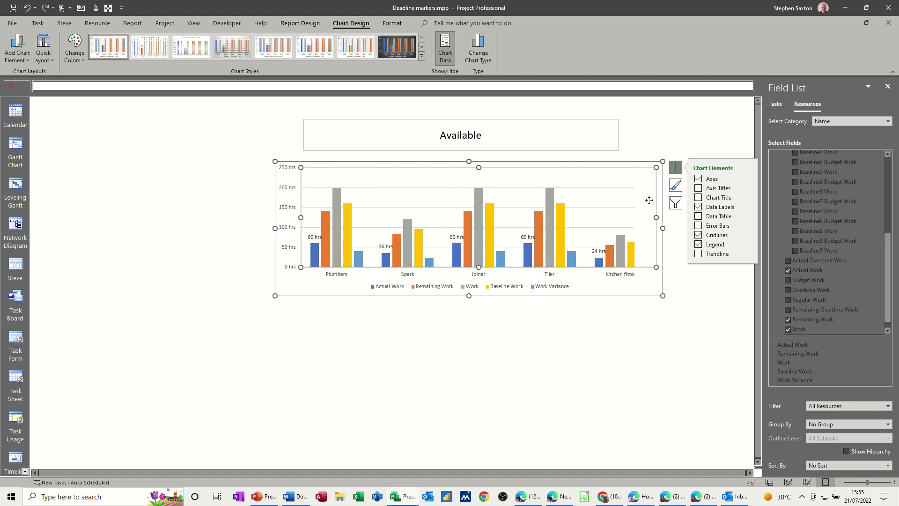
click(612, 256)
click(698, 207)
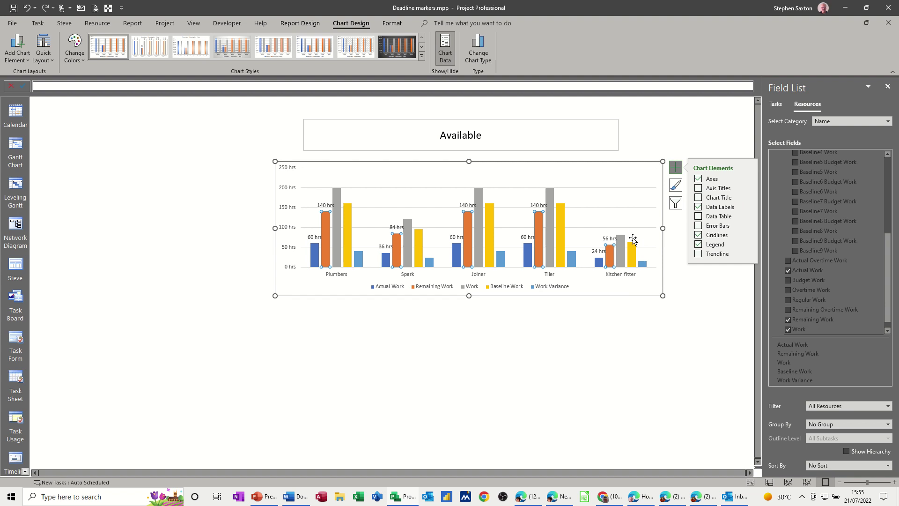
click(622, 253)
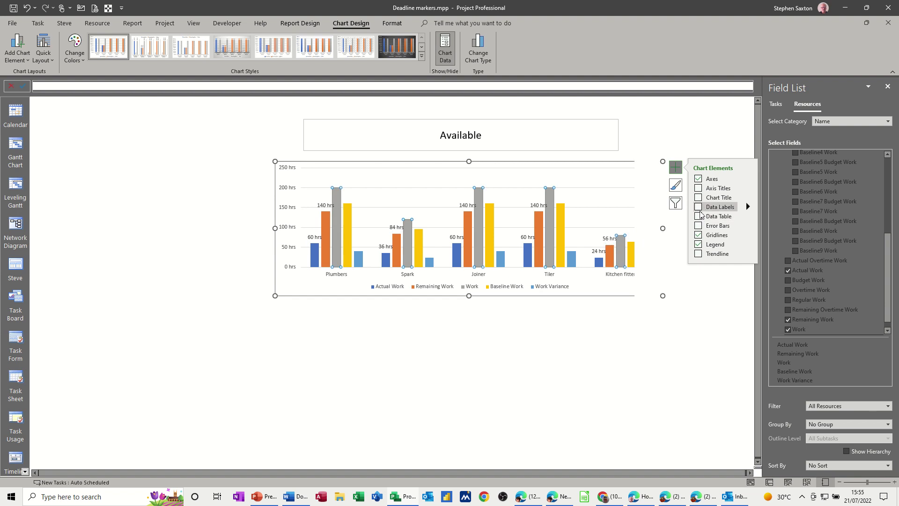
click(698, 207)
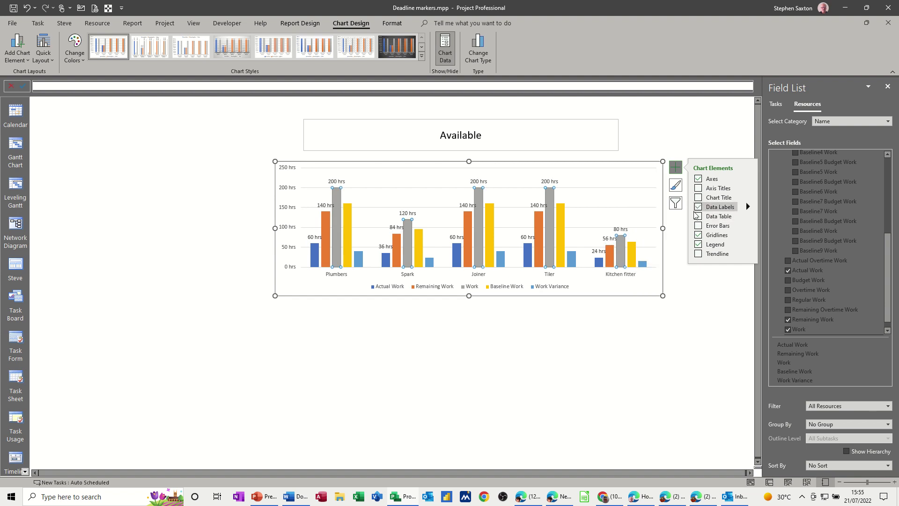
click(631, 258)
click(698, 207)
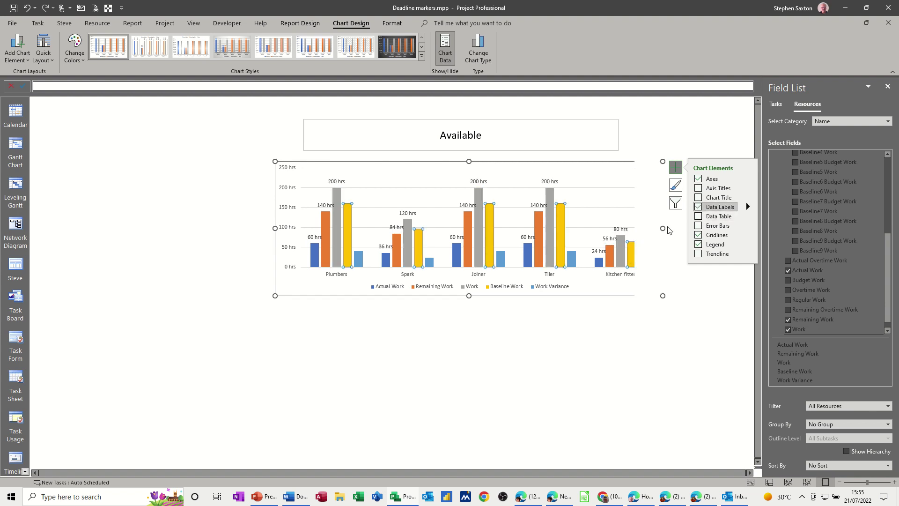
click(642, 264)
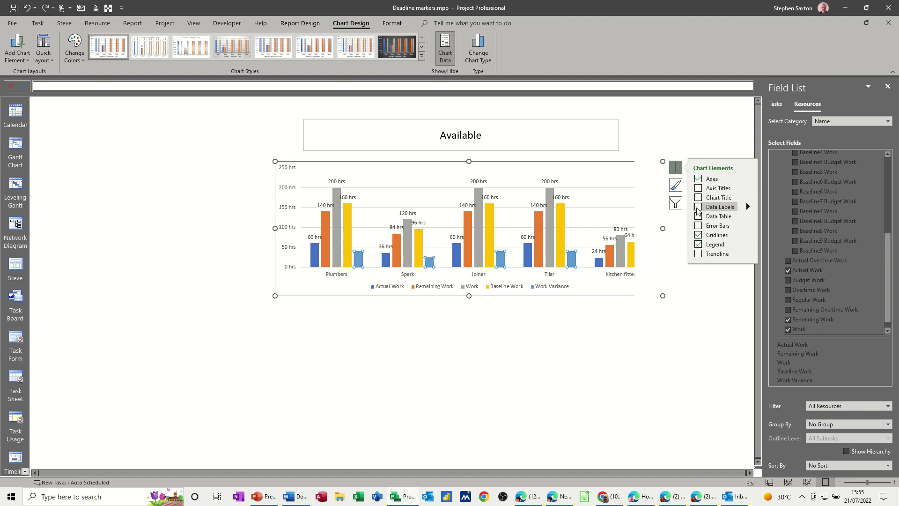
click(698, 206)
click(316, 335)
click(281, 227)
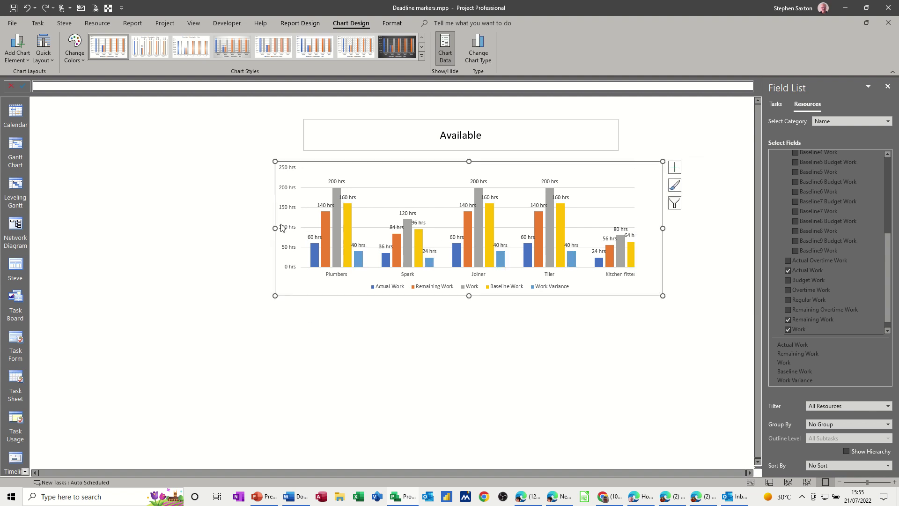
- Widen the Available chart on both sides so all resources fit, and reorder its series
drag(274, 227, 130, 228)
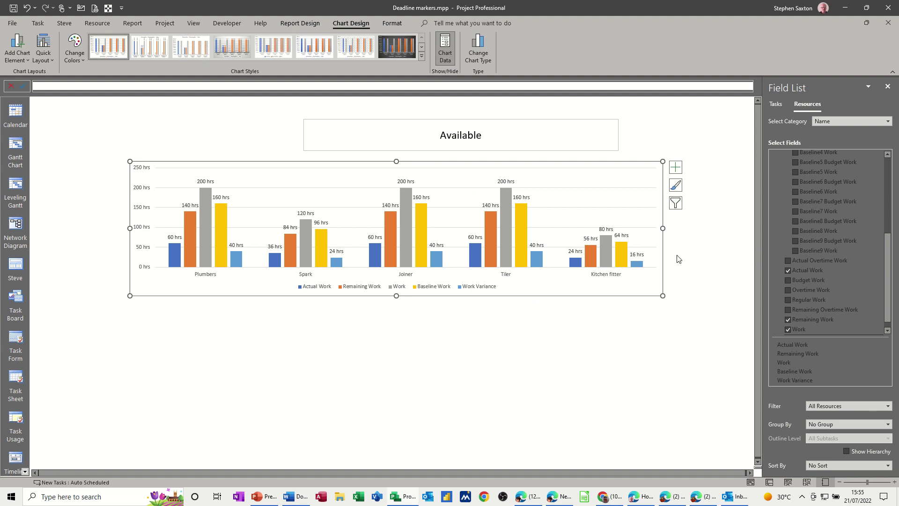
drag(663, 228, 713, 228)
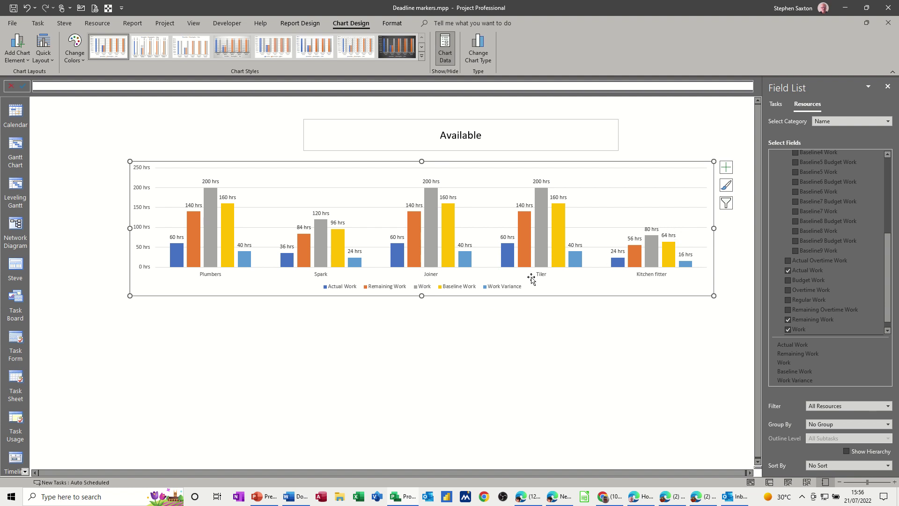
drag(777, 381, 788, 347)
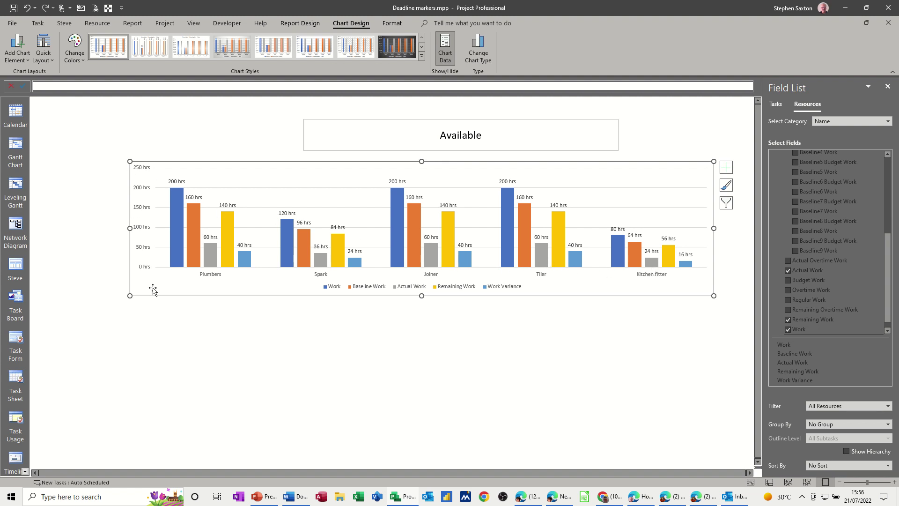
- Insert a new table into the Available report and place it below the chart
click(169, 313)
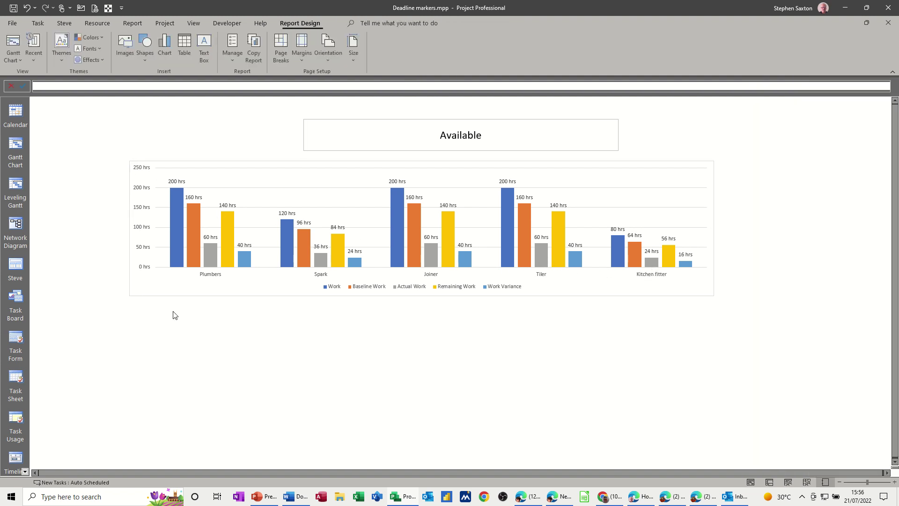
click(185, 47)
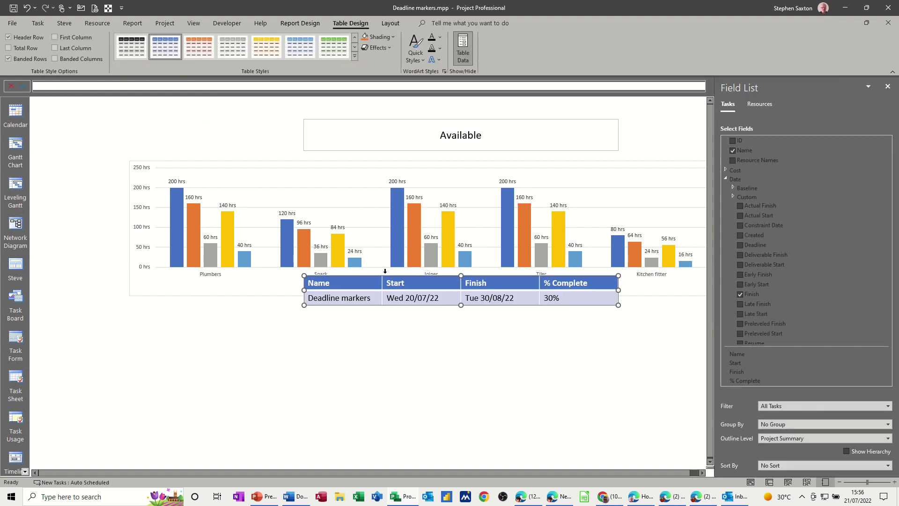
drag(384, 275, 323, 307)
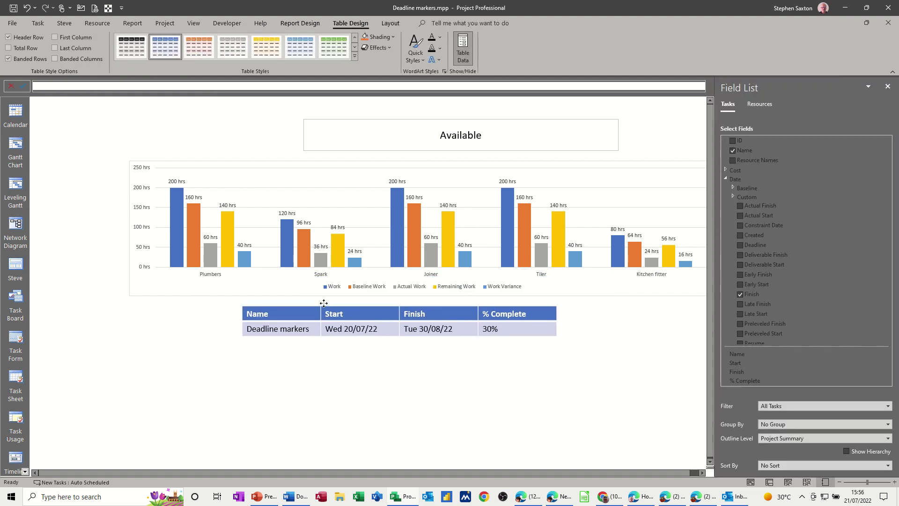
- Make the table list resources, drop the Start and Finish columns, and expand the Work fields
click(755, 106)
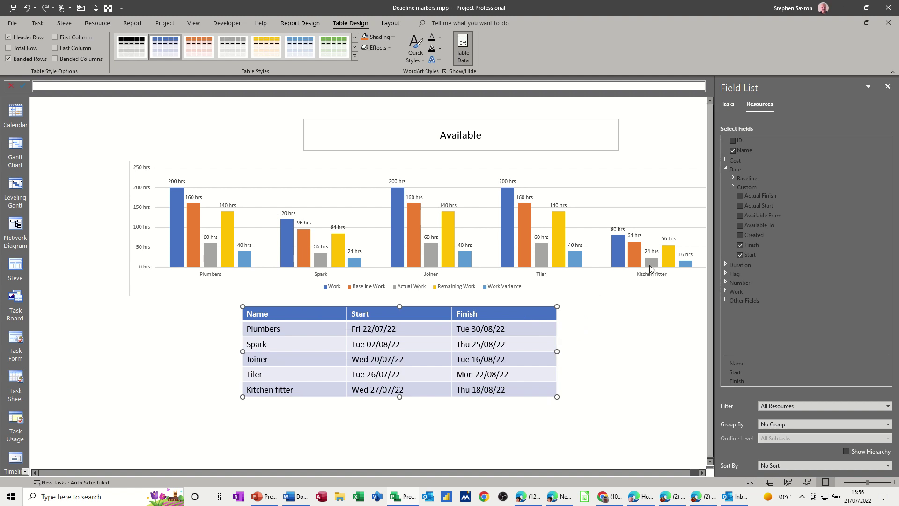
click(740, 244)
click(739, 254)
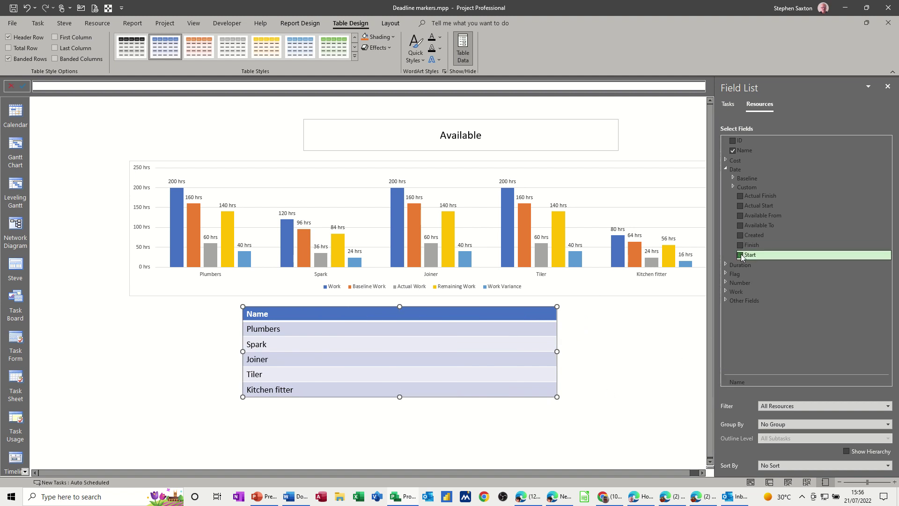
click(726, 291)
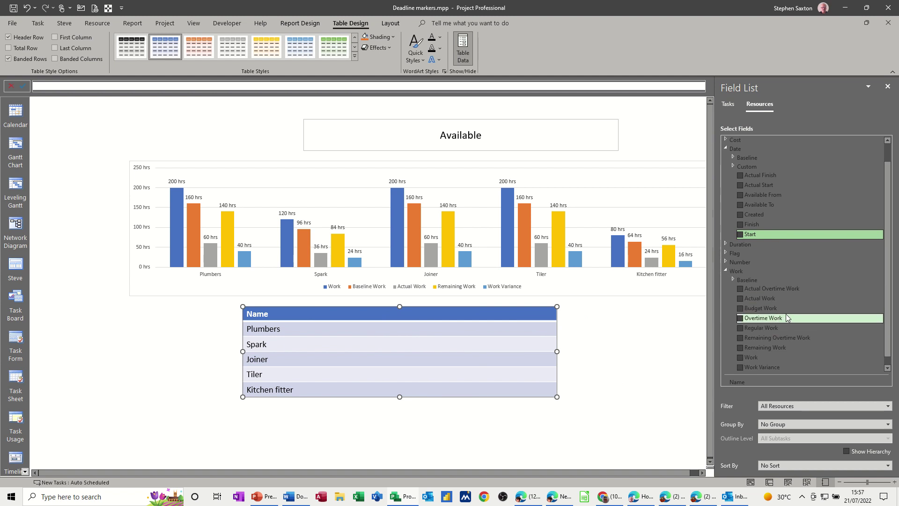
- Add Work, Baseline Work and Actual Work columns to the resource table
scroll(787, 313, down, 1)
click(741, 349)
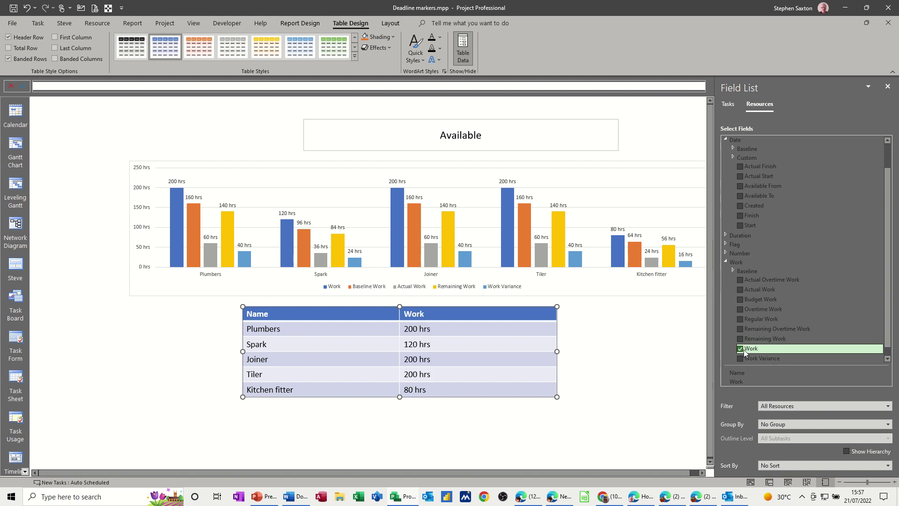
click(733, 271)
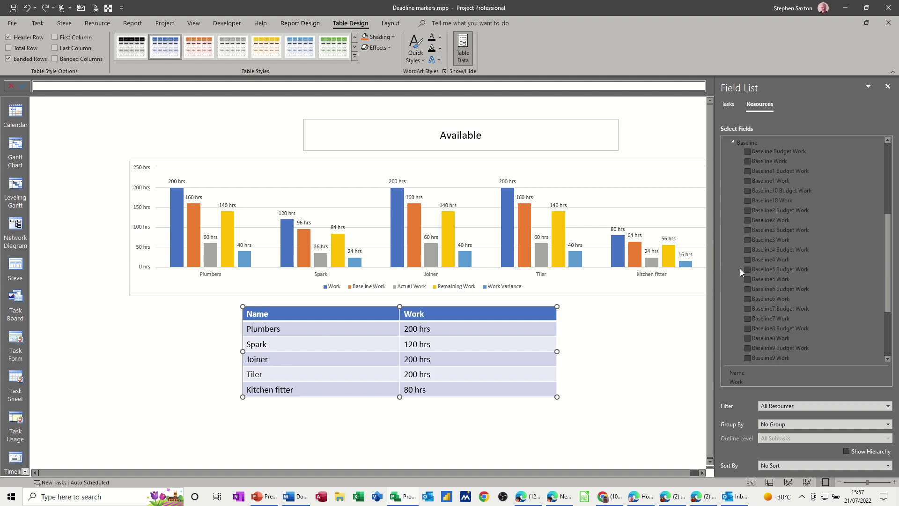
click(748, 161)
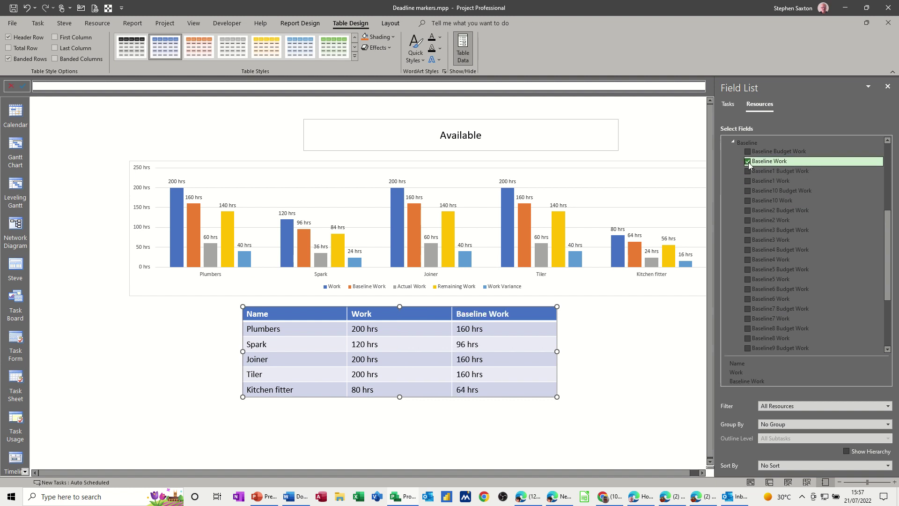
click(733, 143)
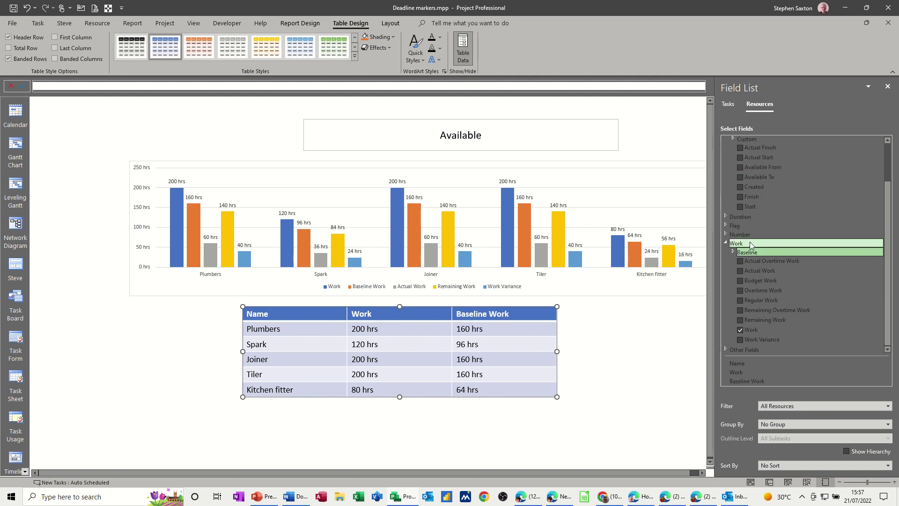
click(740, 272)
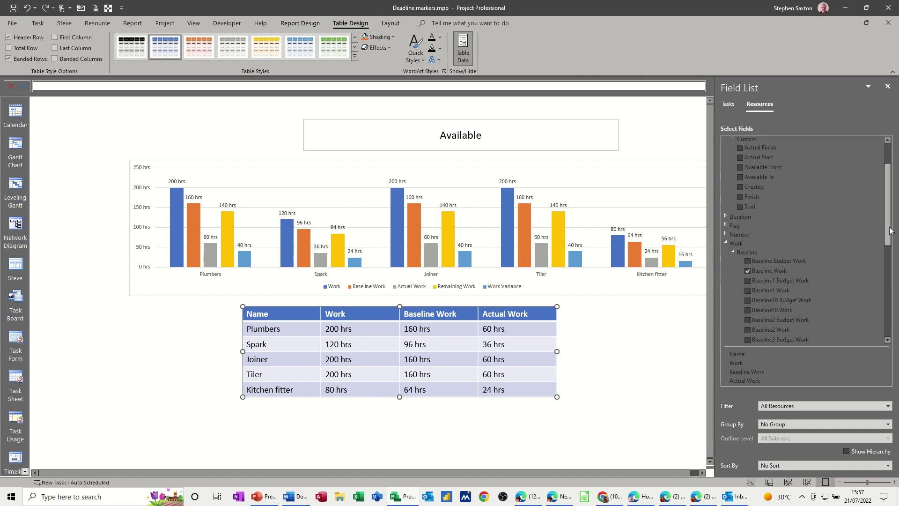
- Add Remaining Work and Work Variance columns, then stretch the table to the chart's width
drag(888, 232, 889, 321)
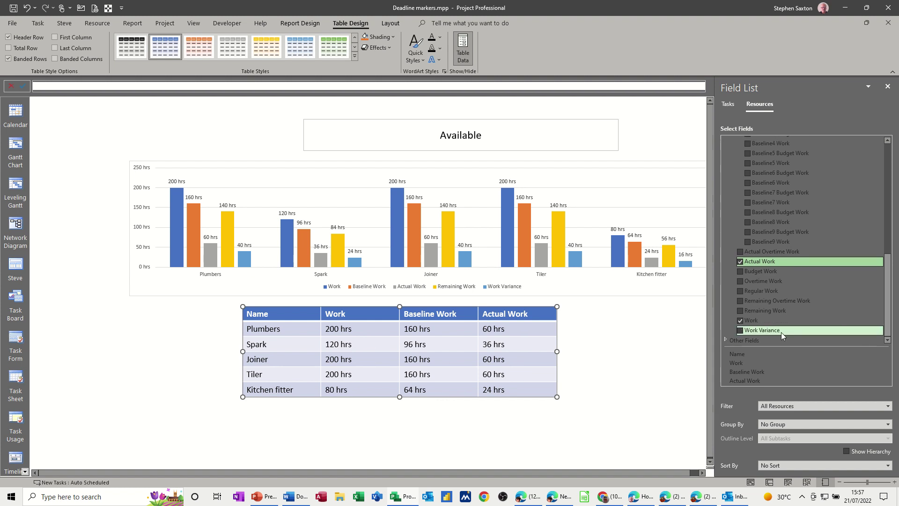
click(740, 310)
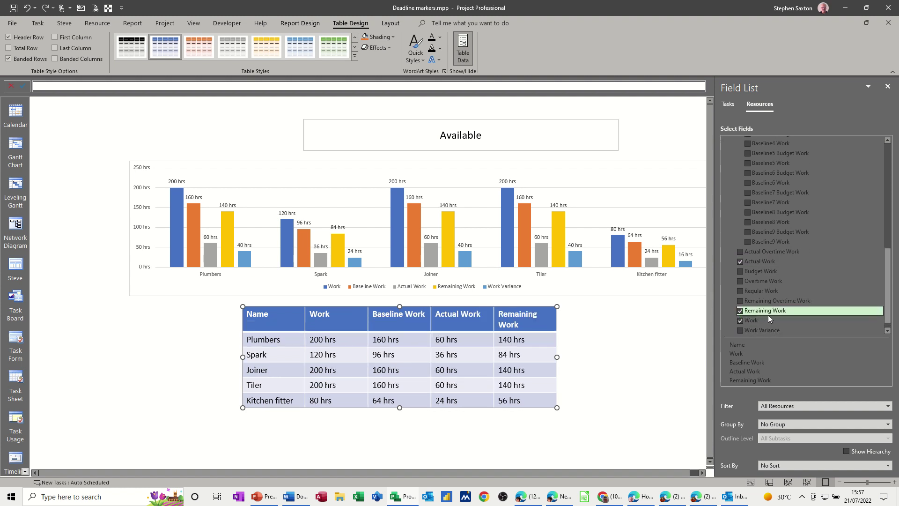
click(739, 331)
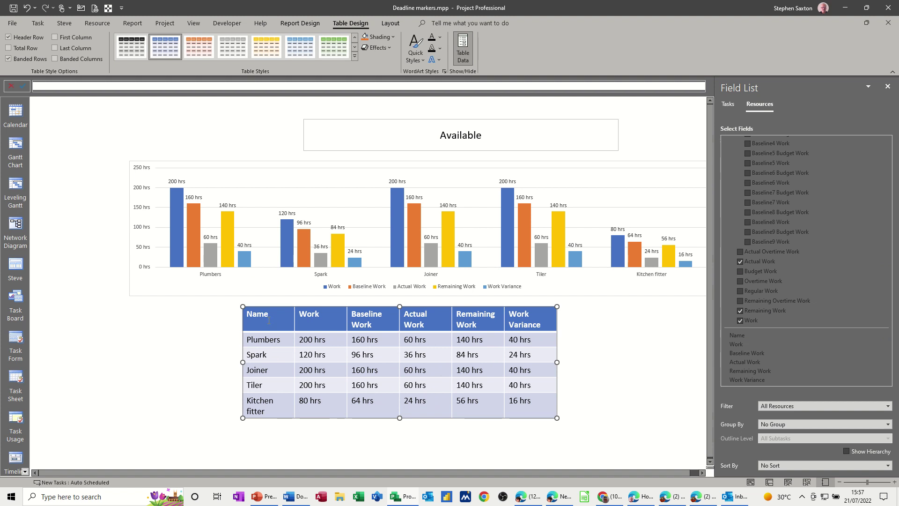
drag(240, 362, 130, 355)
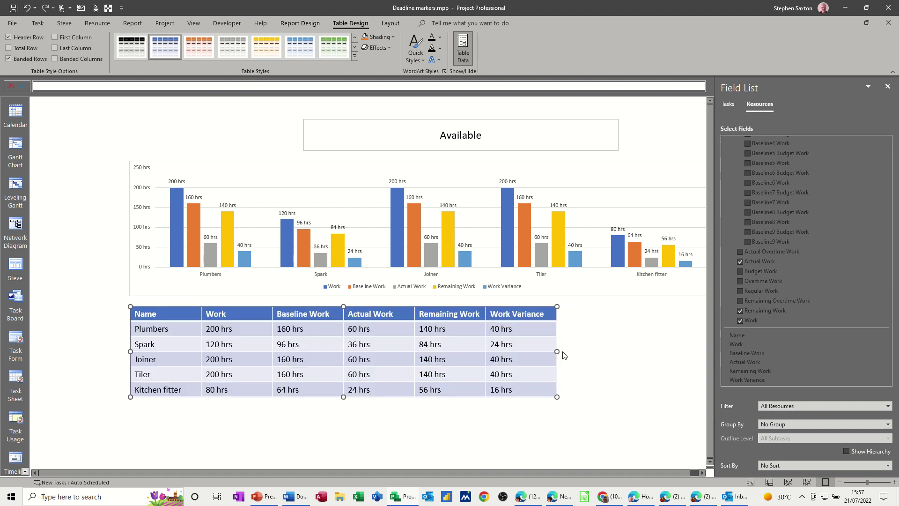
drag(557, 351, 701, 351)
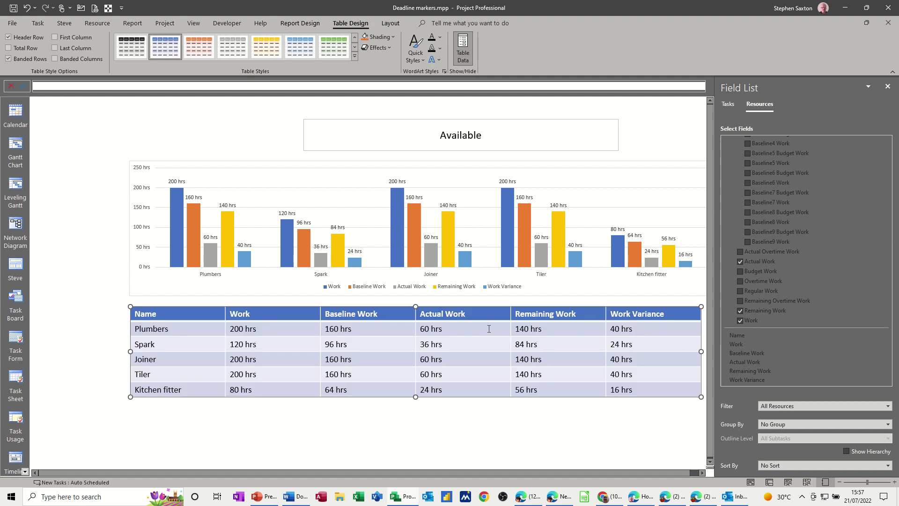
click(80, 233)
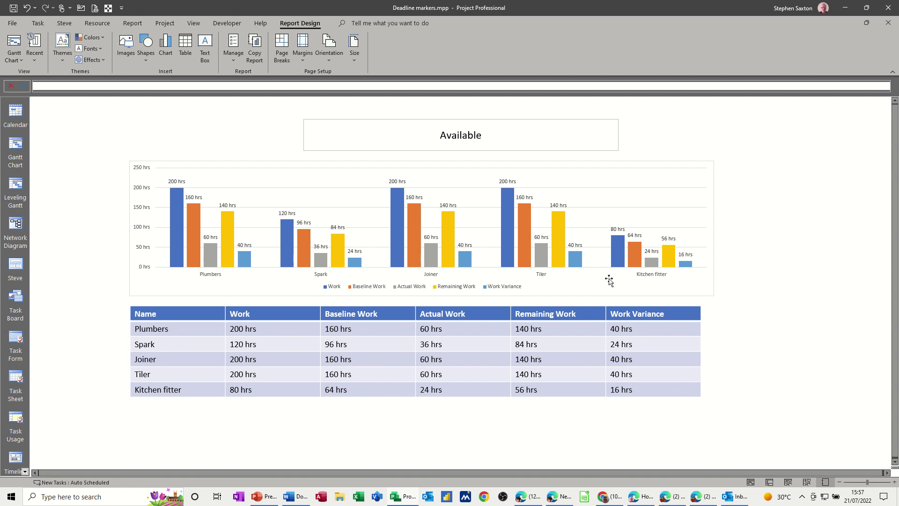
- On the Resource Sheet, copy Plumbers' 300% max units to all resources, then return to Gantt Chart
click(15, 148)
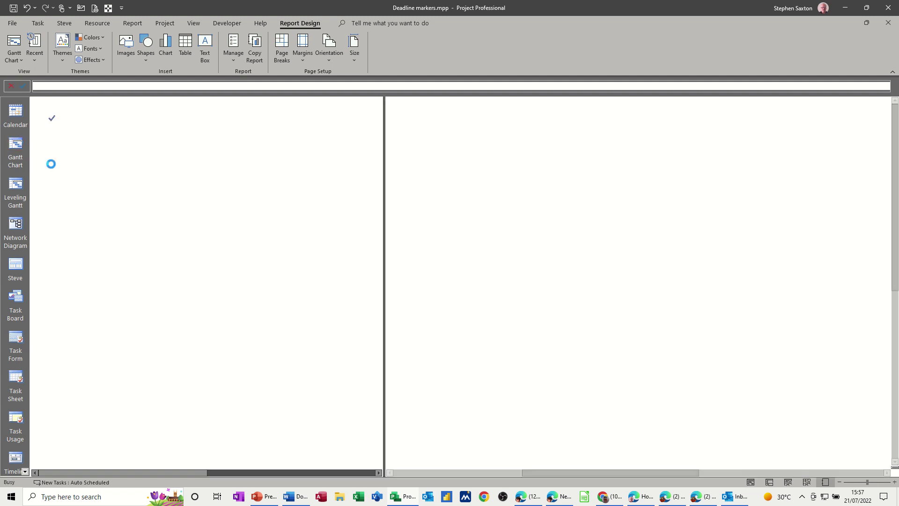
scroll(376, 284, down, 5)
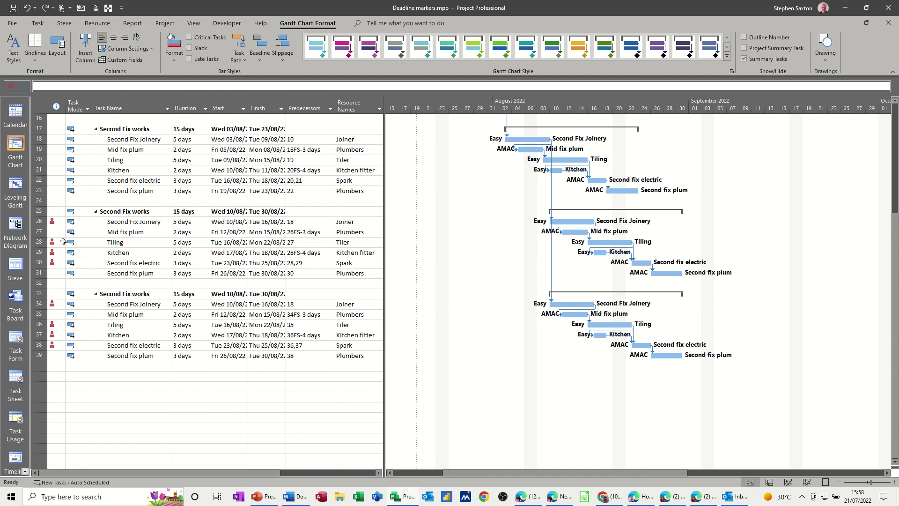
mouse_move(63, 243)
click(806, 481)
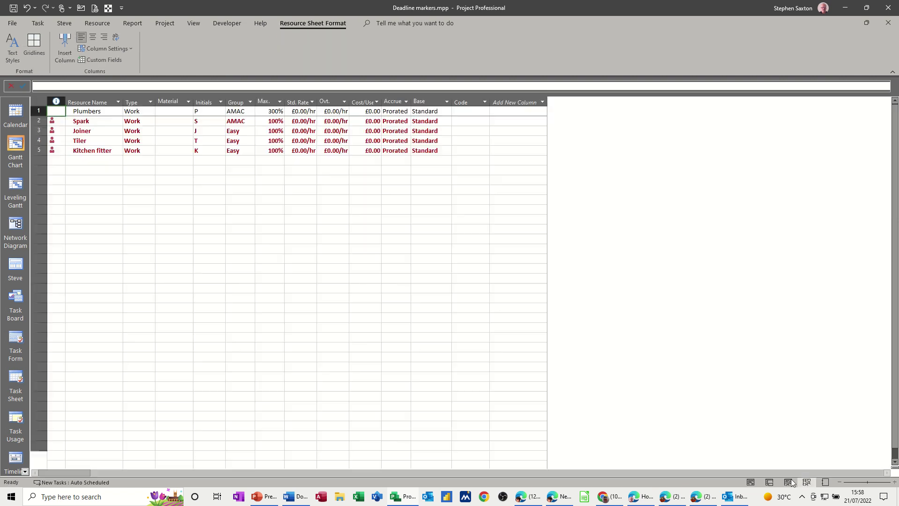
click(272, 112)
drag(284, 116, 283, 154)
click(247, 178)
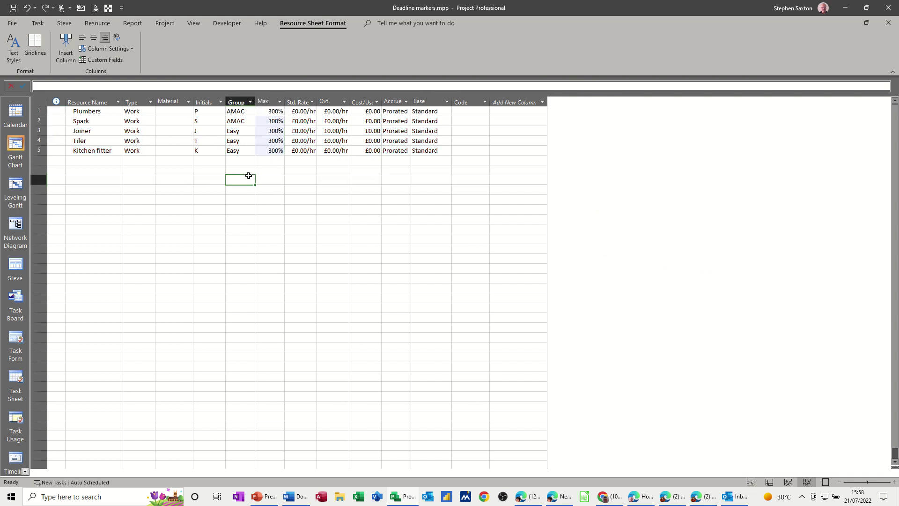
click(18, 150)
- Reopen the 'Available' report from the Report tab's Custom reports list
scroll(309, 327, down, 4)
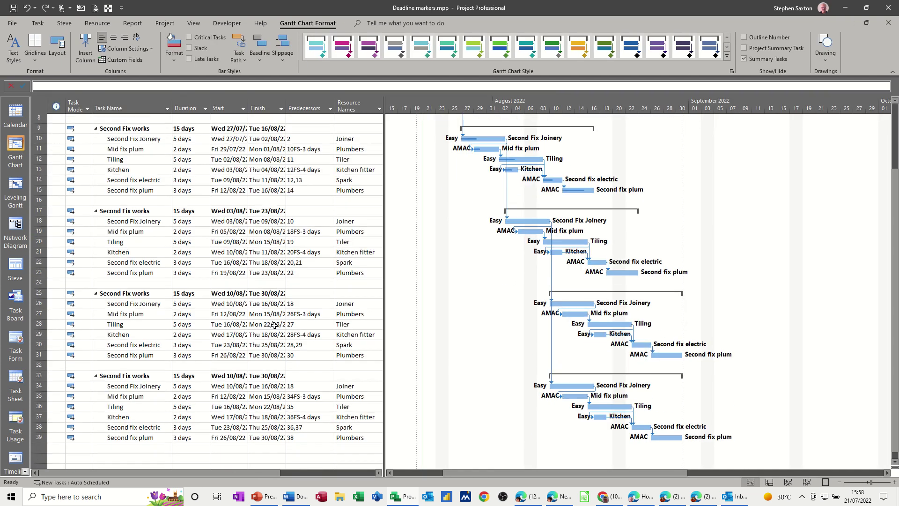
scroll(303, 309, up, 2)
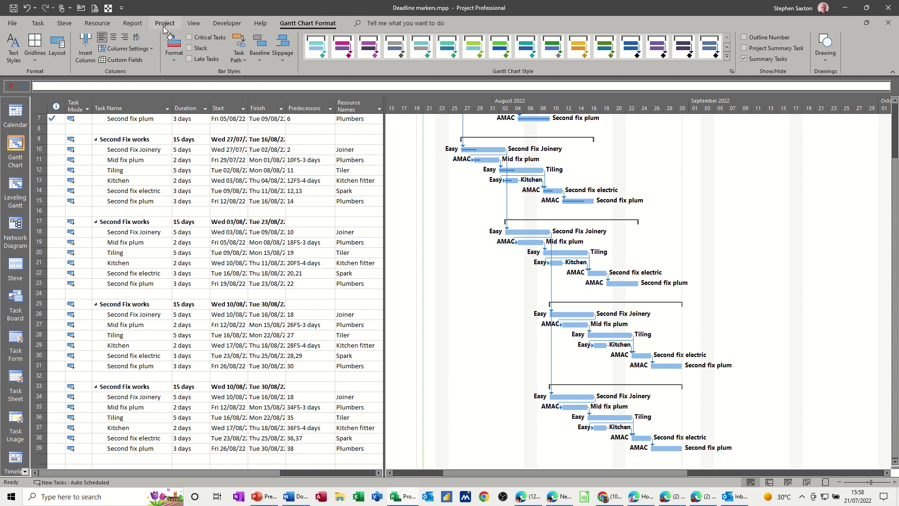
click(133, 23)
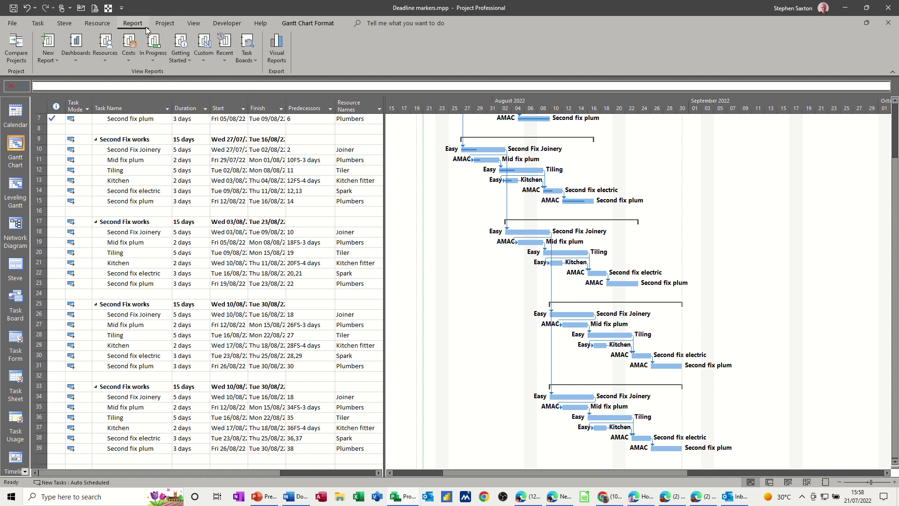
click(207, 58)
click(210, 72)
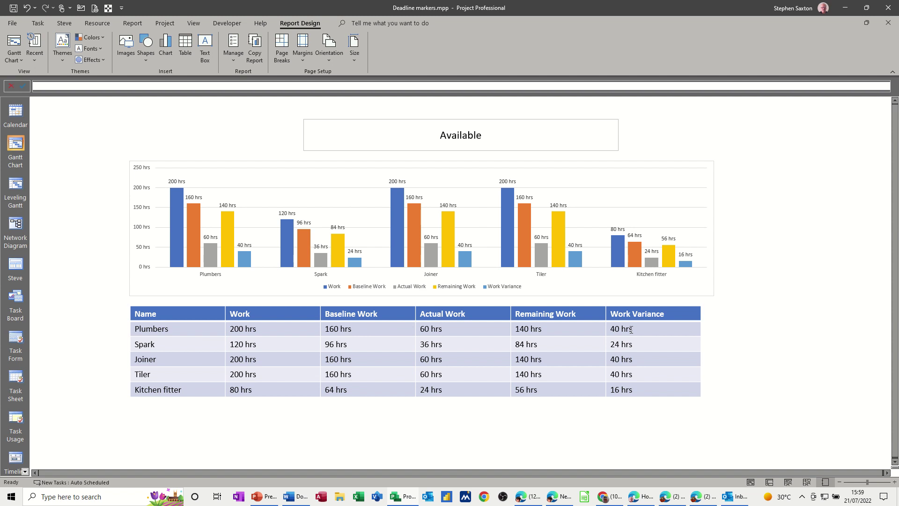
- Check the Resource Sheet for 300% max units, then go back to the Gantt chart
click(807, 482)
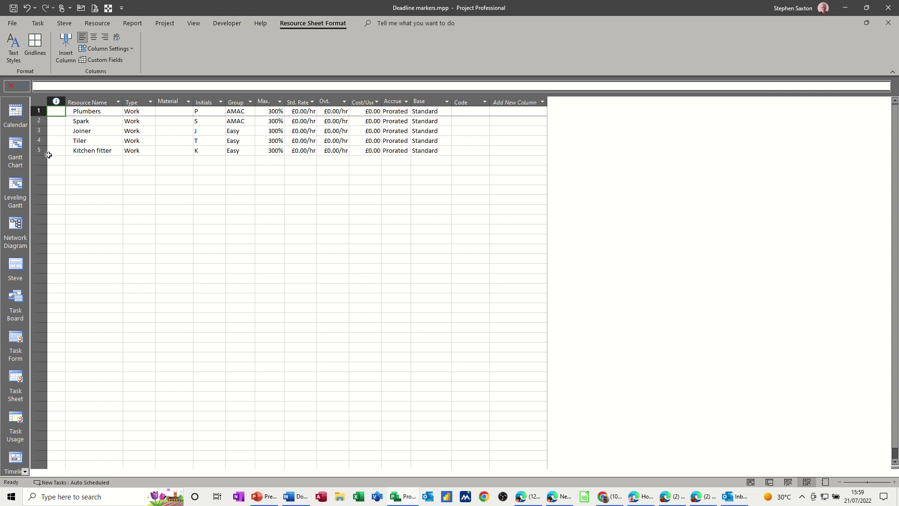
click(16, 150)
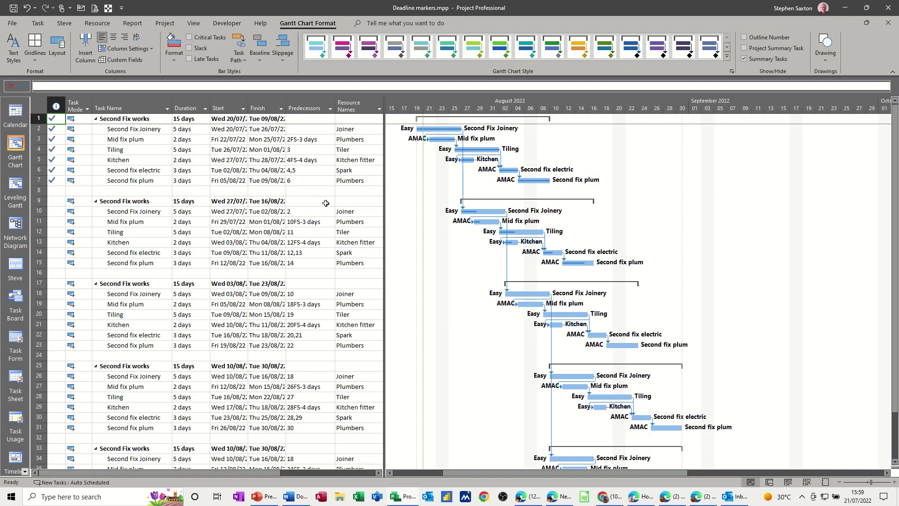